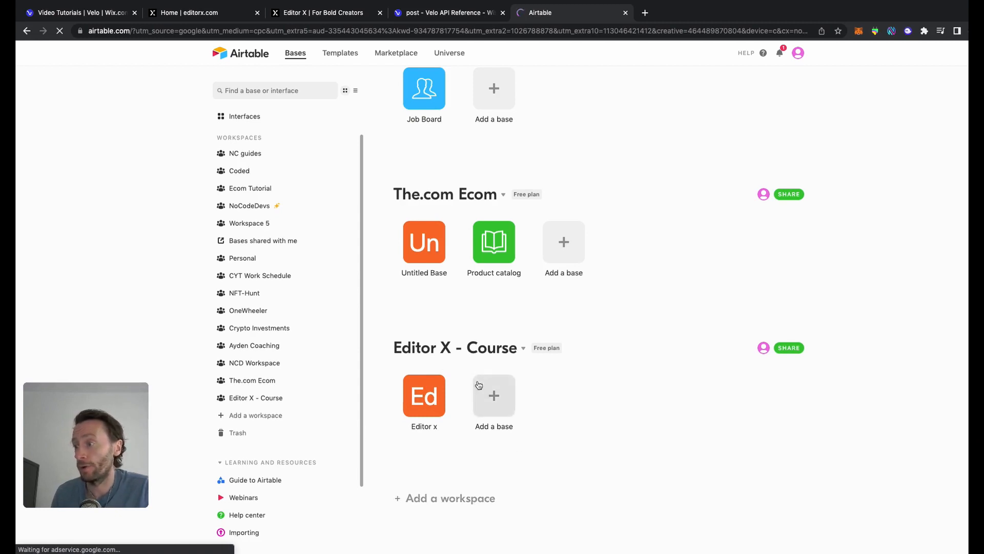
# Create a new base in the Editor X - Course workspace and name it "Editor X Tutorial".
pyautogui.click(500, 395)
pyautogui.click(504, 51)
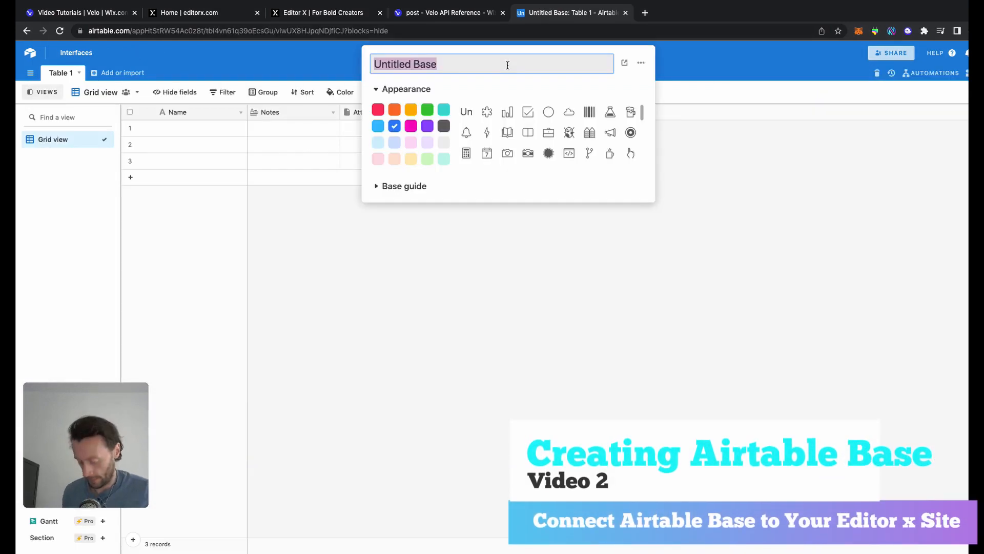
pyautogui.write('Editor X Tutorial')
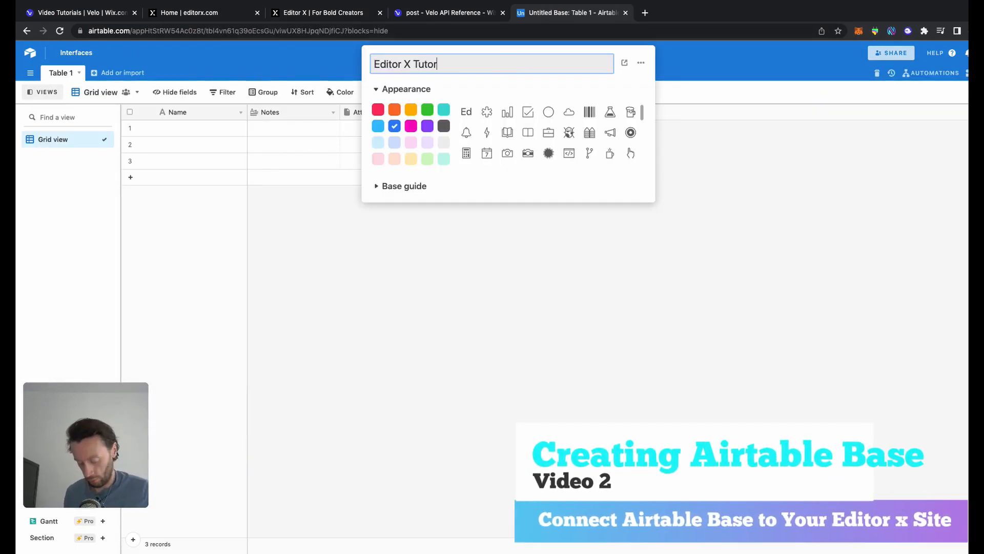
pyautogui.press('Return')
# Rename the base's default table, Table 1, as "Videos".
pyautogui.click(62, 72)
pyautogui.click(82, 120)
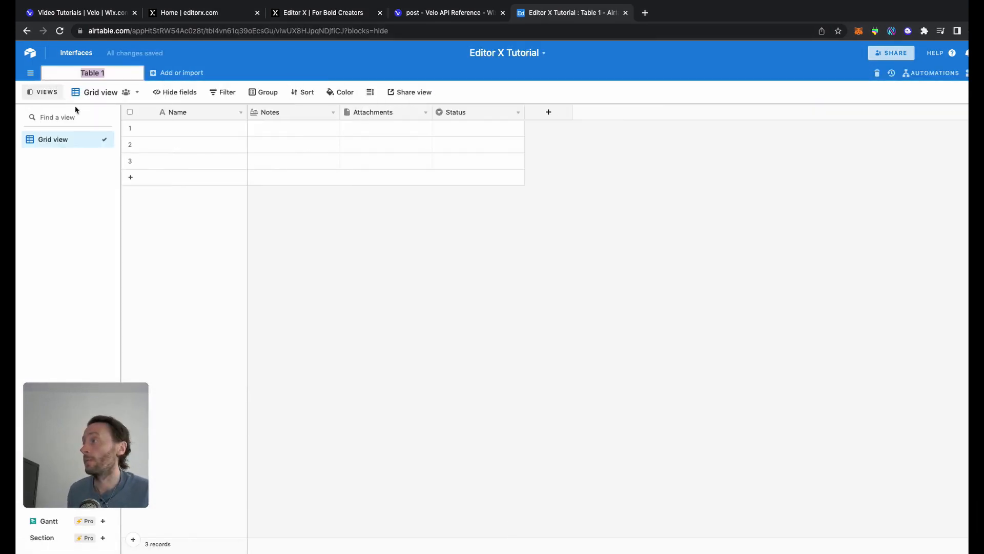
pyautogui.write('Videos')
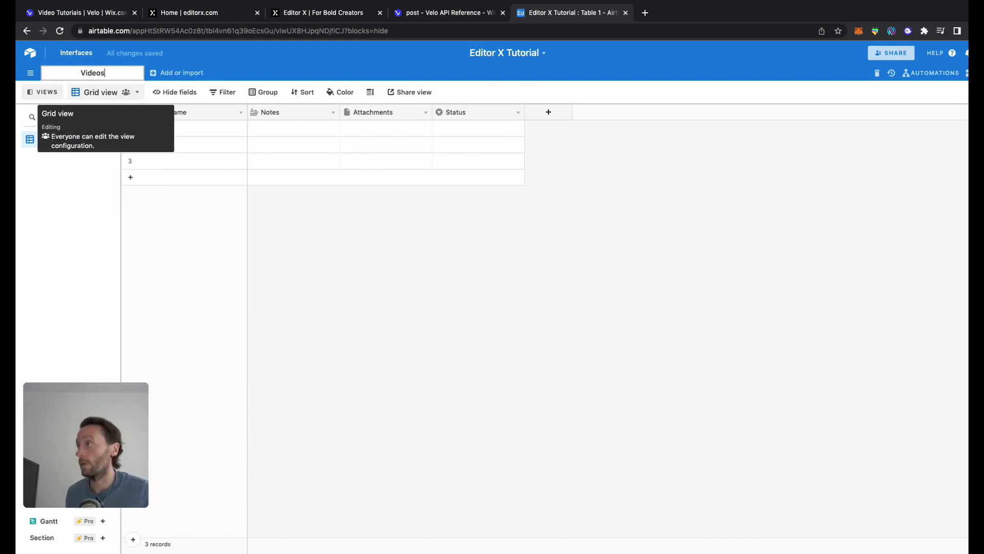
pyautogui.press('Return')
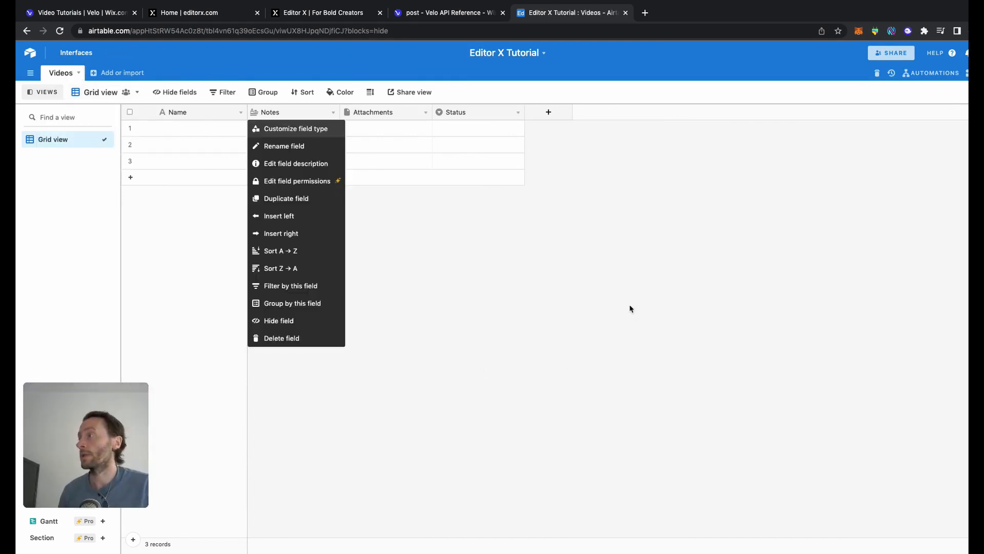
# Delete the default Notes, Attachments and Status fields from the Videos table, keeping only the Name field.
pyautogui.click(629, 306)
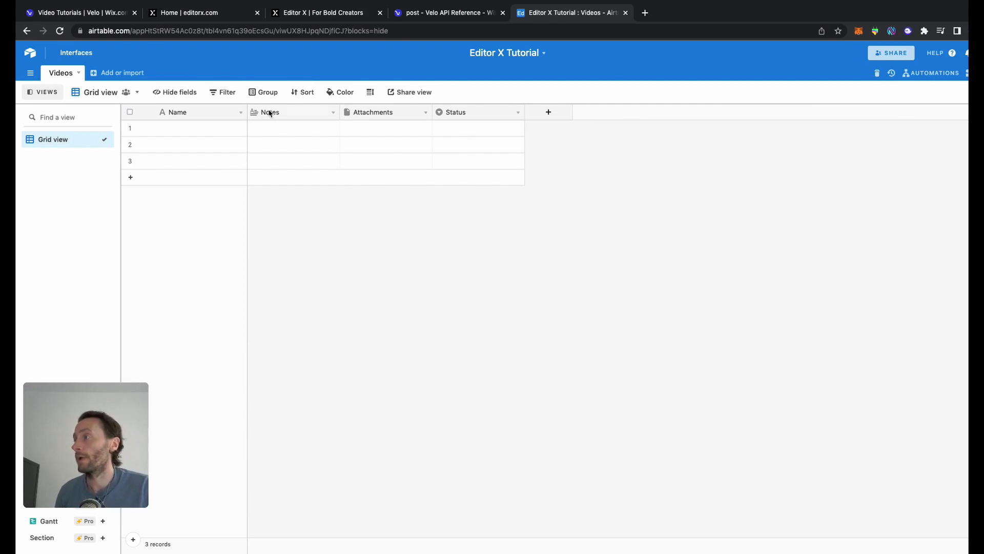
pyautogui.click(309, 115)
pyautogui.click(309, 337)
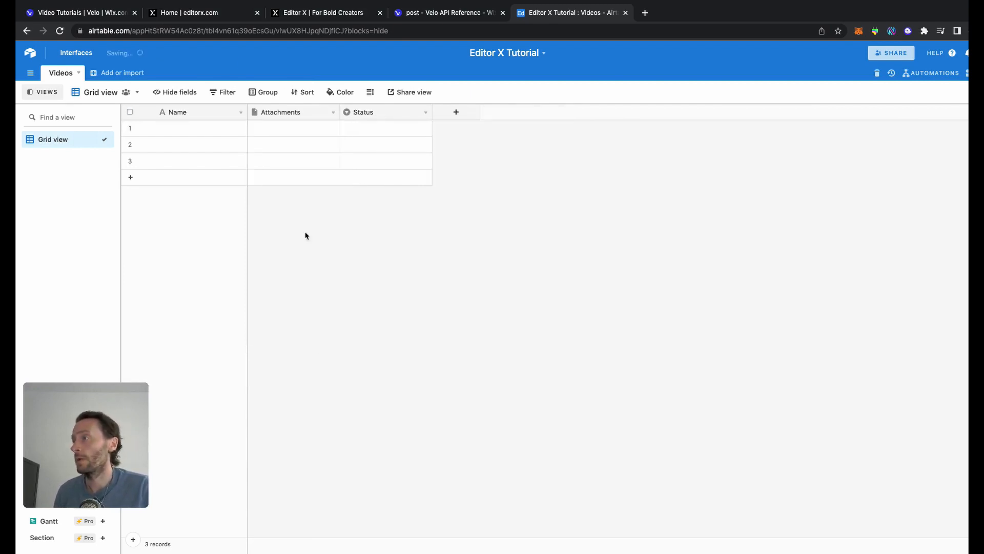
pyautogui.click(292, 111)
pyautogui.click(295, 337)
pyautogui.click(296, 111)
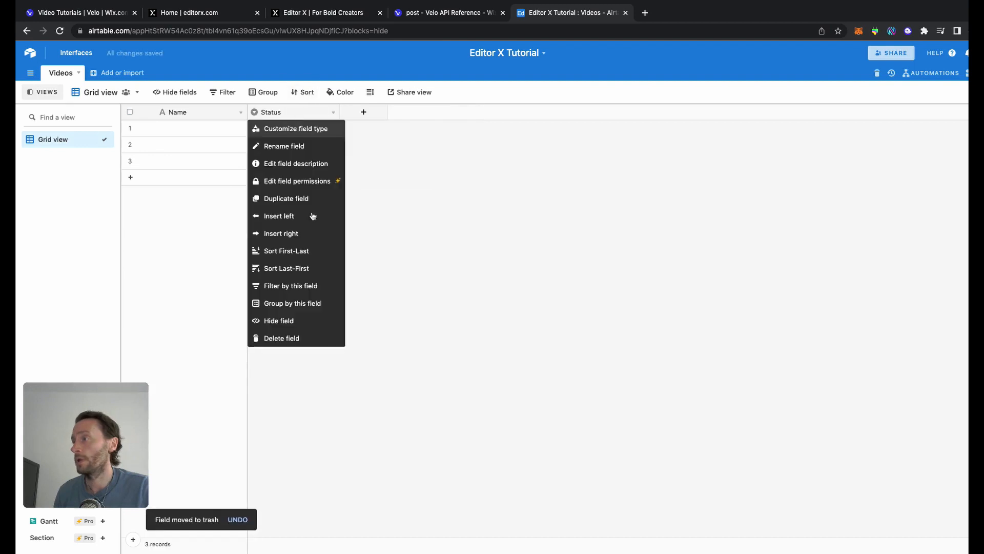
pyautogui.click(294, 337)
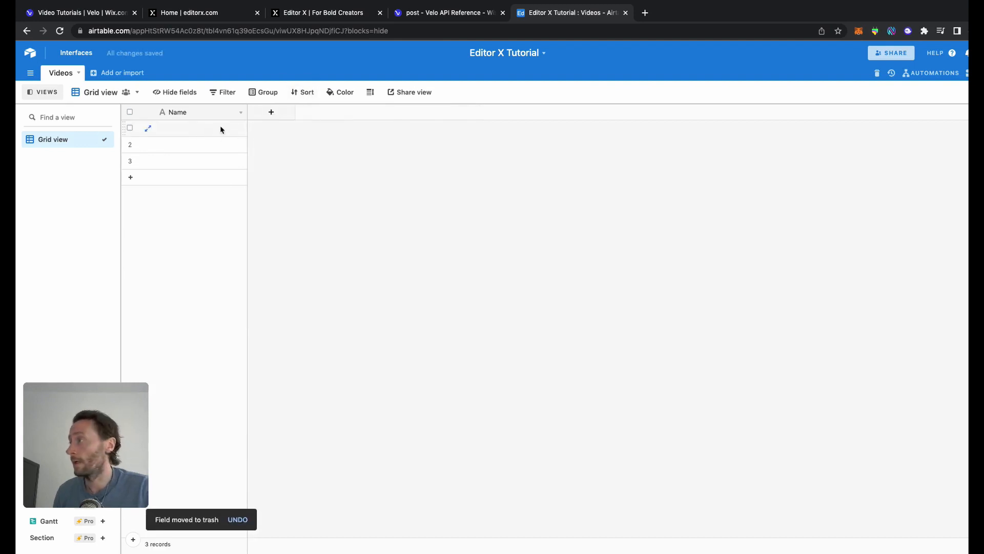
# Add a field named "YouTube Link" of type URL to the Videos table.
pyautogui.click(272, 117)
pyautogui.write('YouTu')
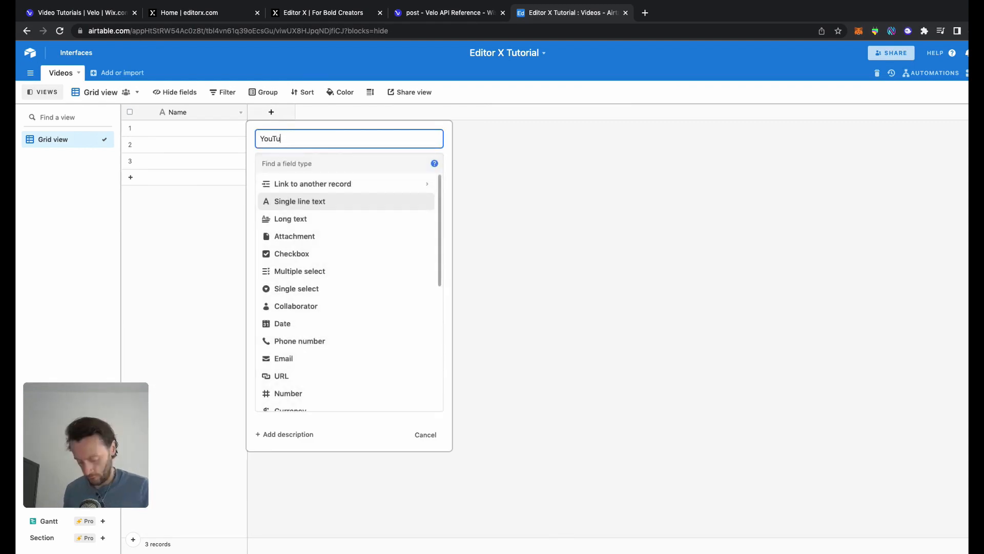
pyautogui.write('be Link')
pyautogui.click(295, 162)
pyautogui.write('url')
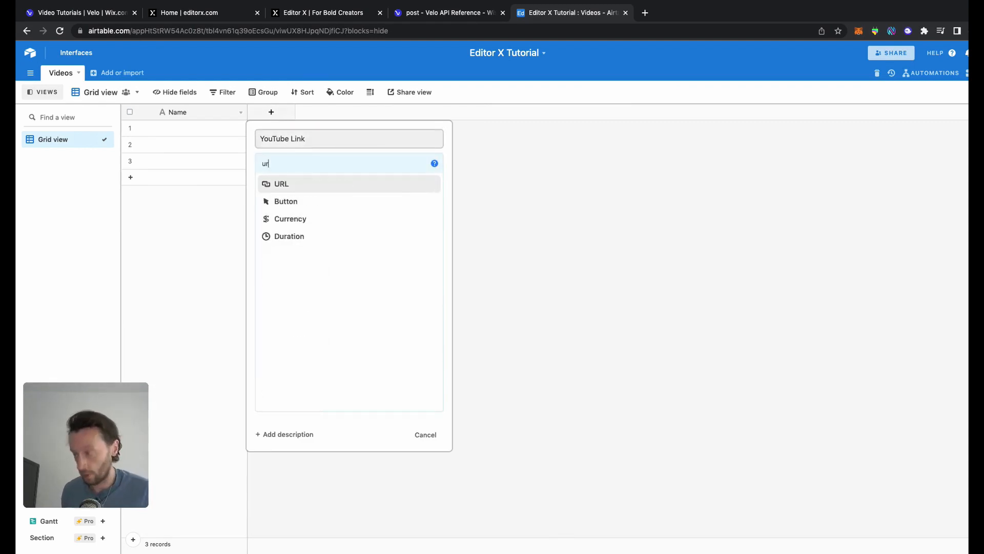
pyautogui.press('Return')
pyautogui.press('Return')
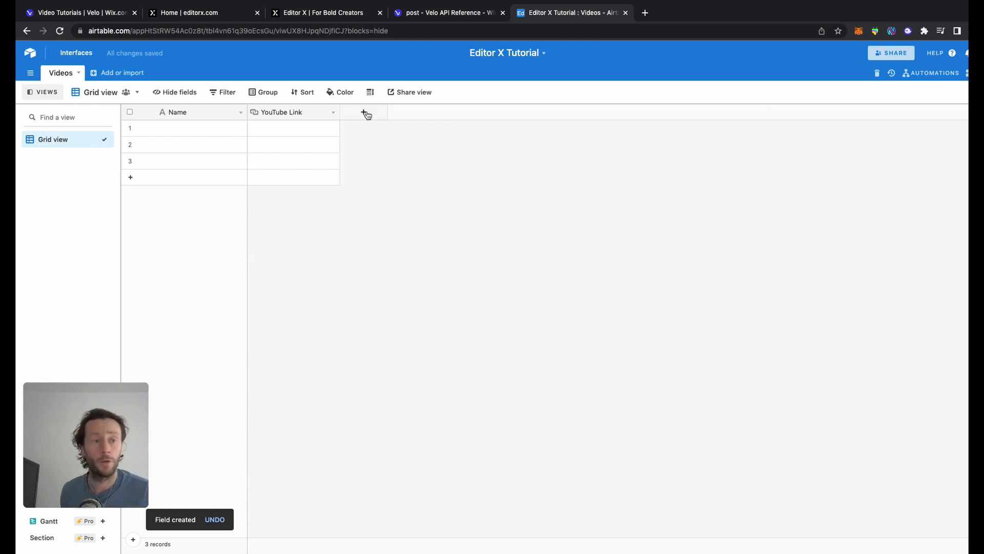
# Add a field named "Thumbnail" of type Attachment to the Videos table.
pyautogui.click(364, 113)
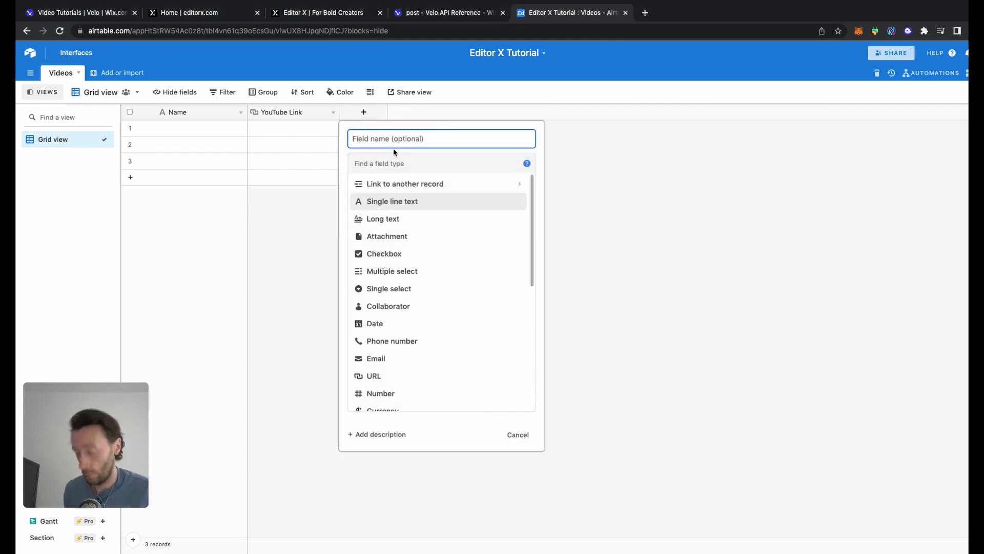
pyautogui.write('Thumbnail')
pyautogui.click(372, 168)
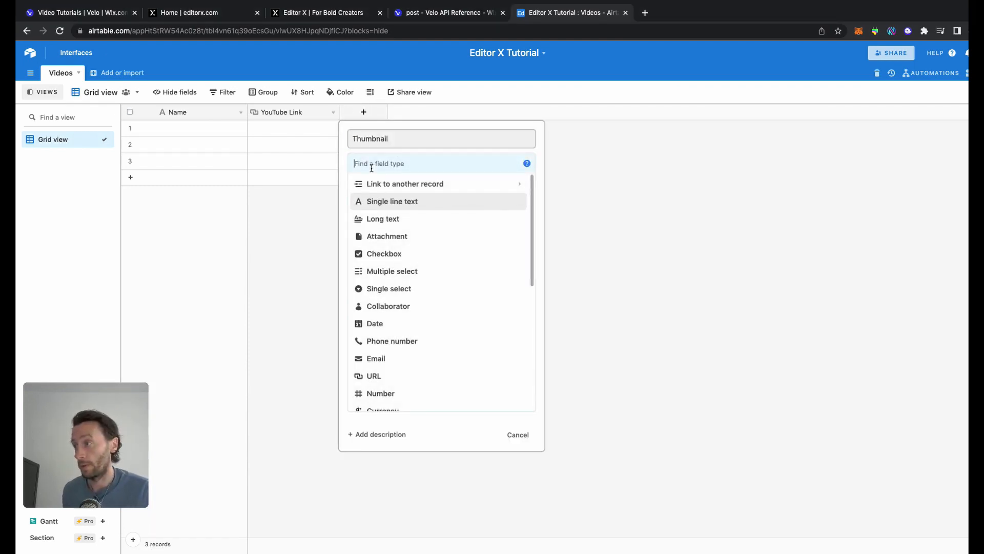
pyautogui.write('a')
pyautogui.click(391, 184)
pyautogui.click(503, 218)
# Add a Long text field named "Description" with rich text formatting enabled.
pyautogui.click(456, 113)
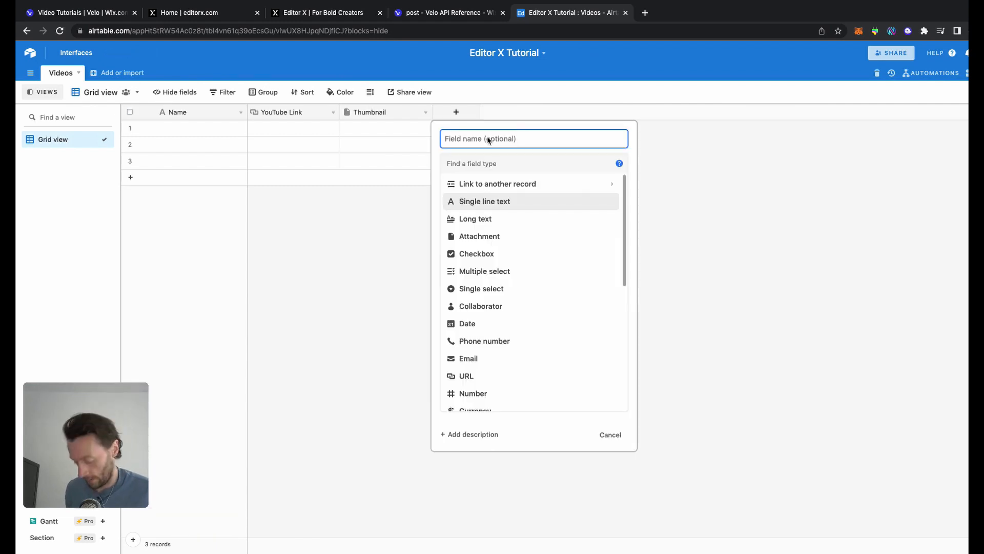
pyautogui.write('Description')
pyautogui.click(489, 164)
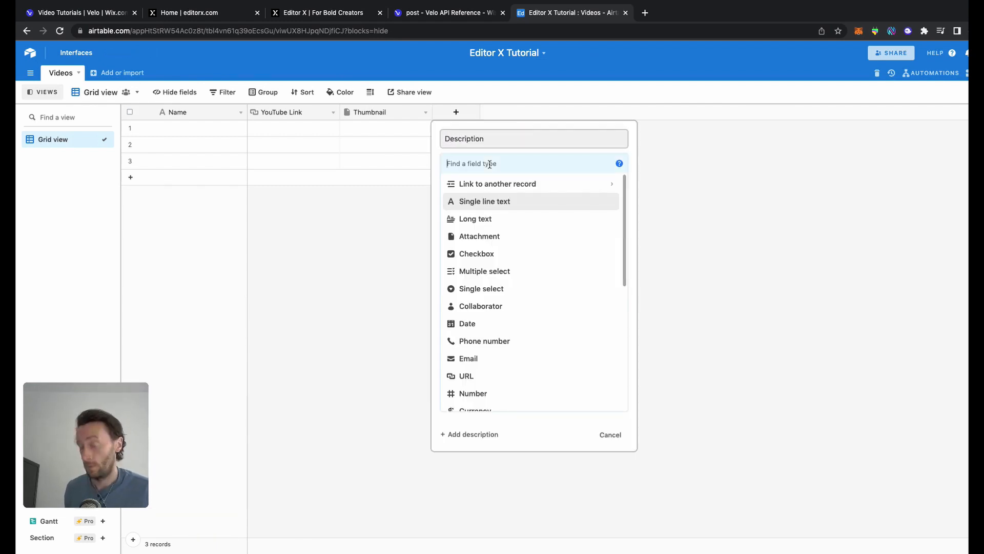
pyautogui.click(481, 219)
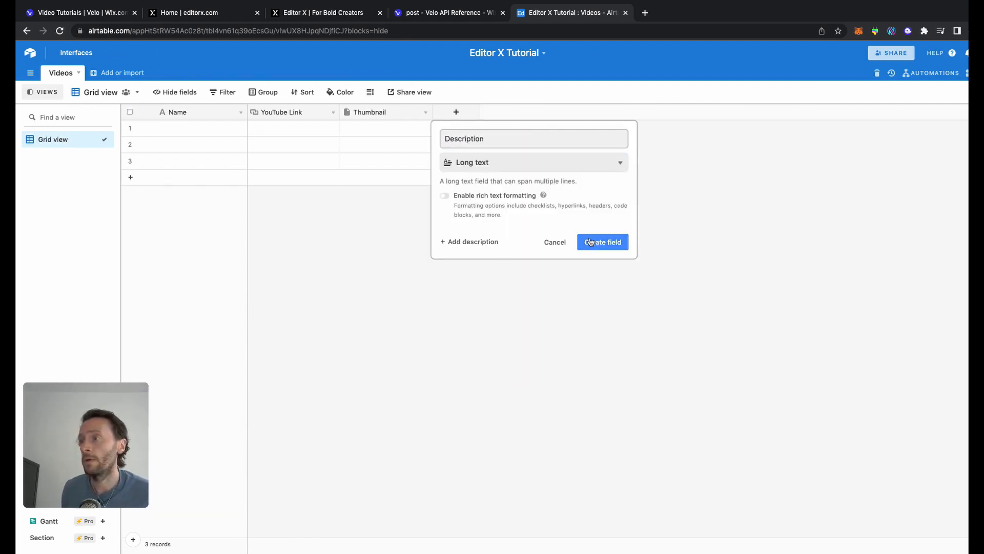
pyautogui.click(484, 199)
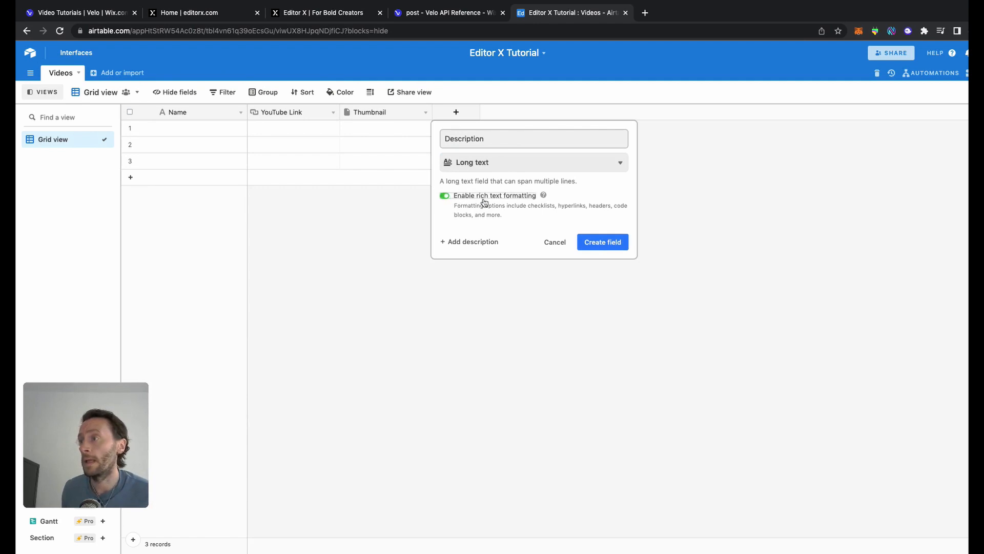
pyautogui.click(594, 242)
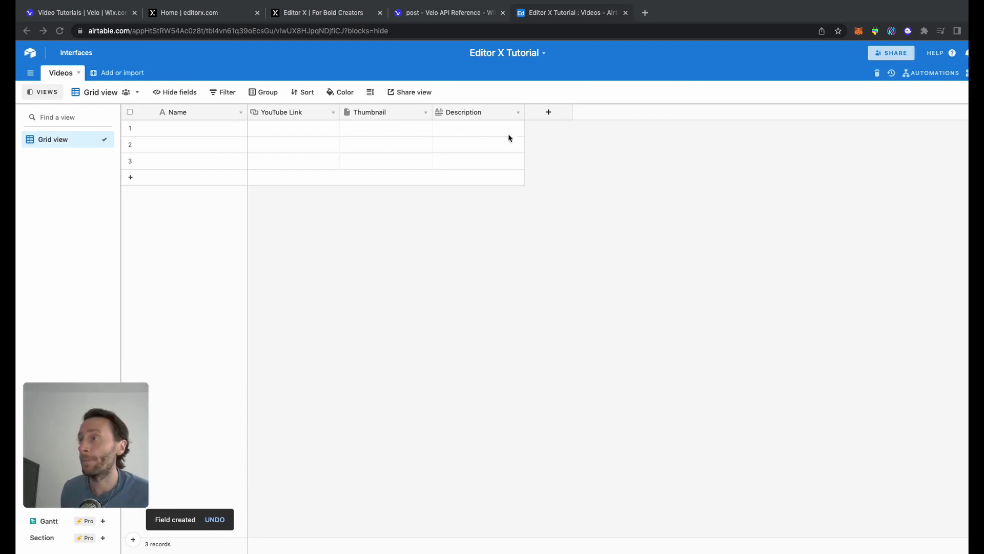
# Add a Formula field named "Airtable ID" that uses the RECORD_ID() function.
pyautogui.click(545, 117)
pyautogui.write('Airtable ID')
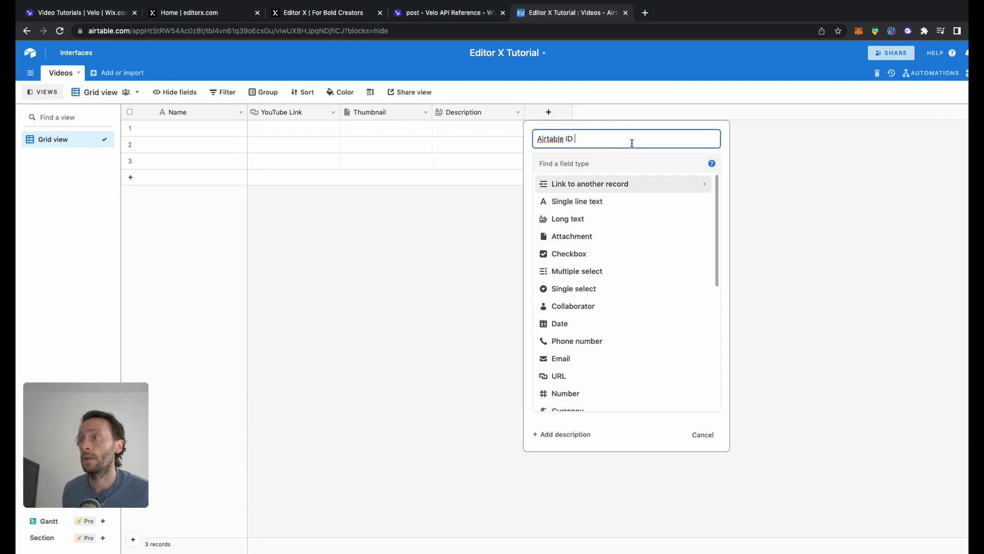
pyautogui.click(606, 164)
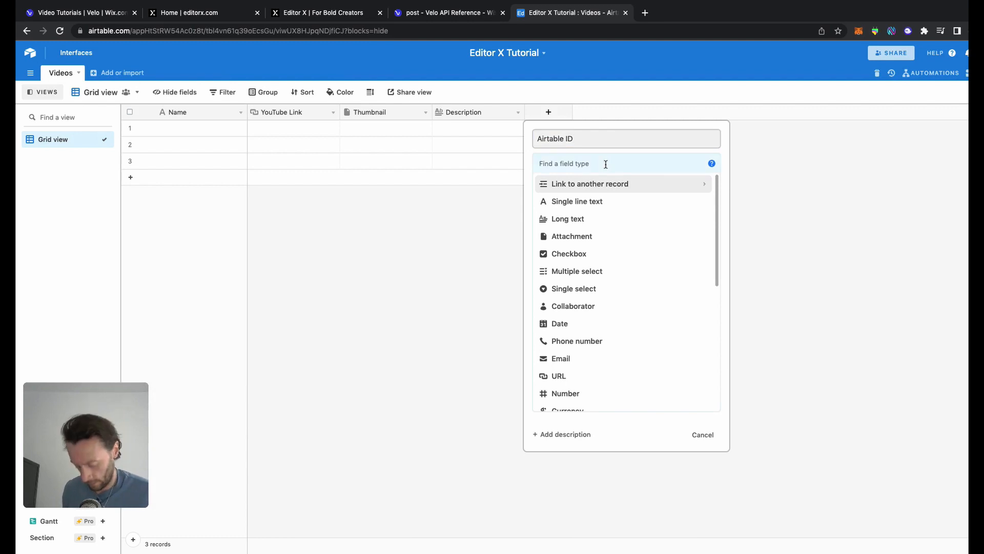
pyautogui.write('Form')
pyautogui.click(599, 184)
pyautogui.click(585, 234)
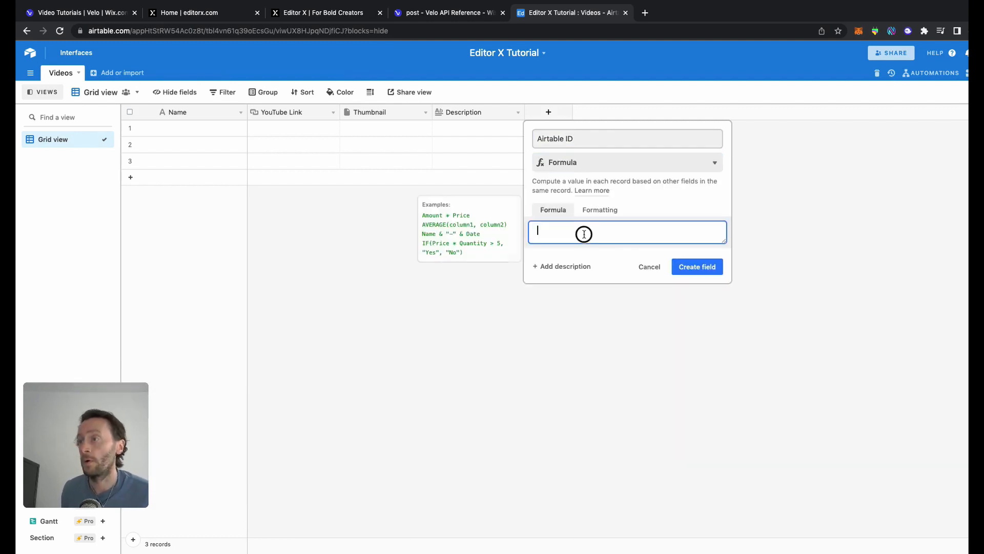
pyautogui.write('Rec')
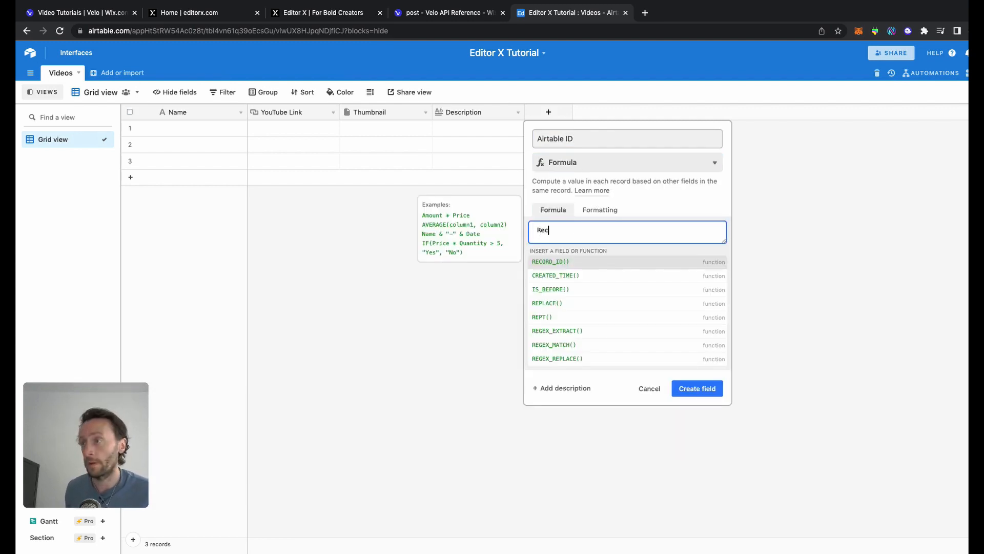
pyautogui.click(588, 263)
pyautogui.click(697, 266)
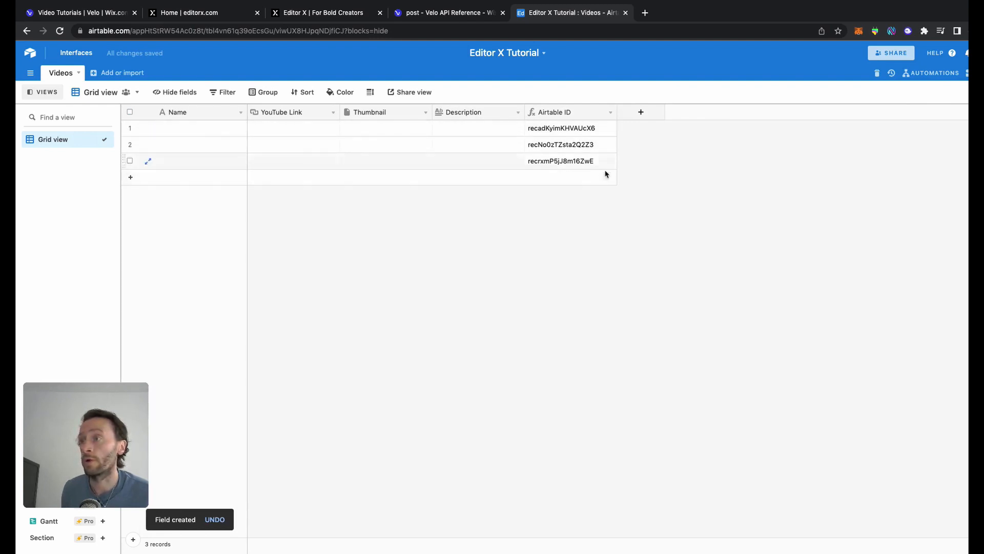
# Add a Single line text field named "Editor X ID" with no default text.
pyautogui.click(641, 112)
pyautogui.click(671, 202)
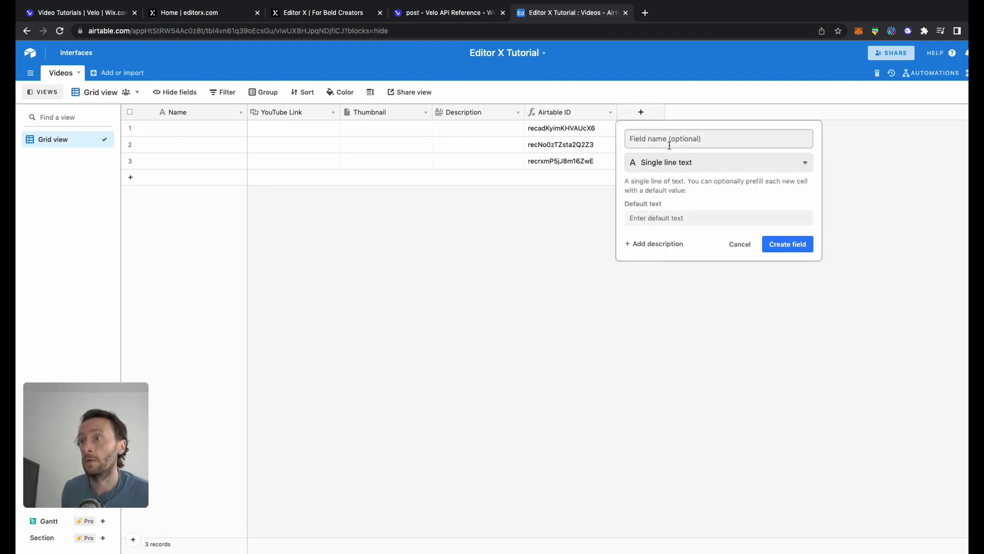
pyautogui.click(671, 143)
pyautogui.write('Editor X ID')
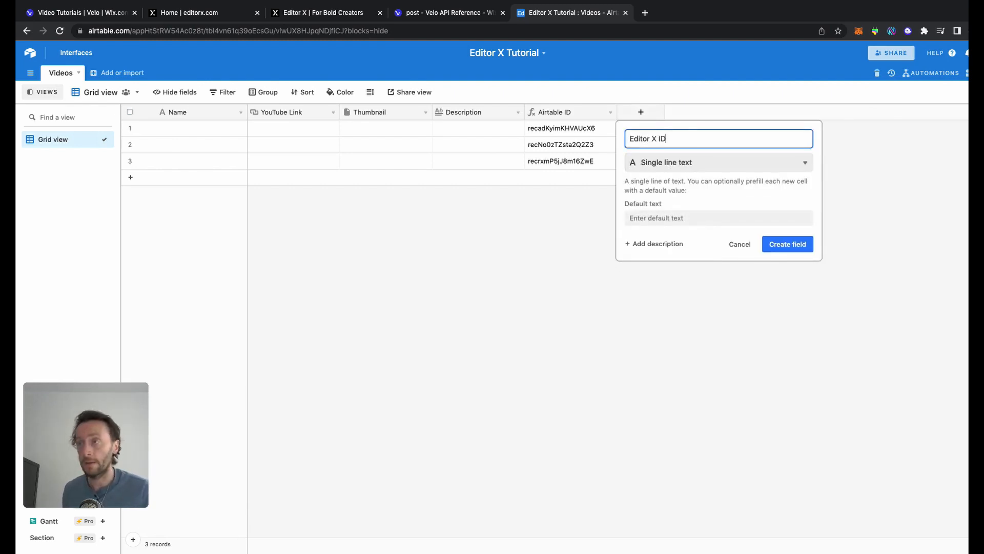
pyautogui.click(788, 244)
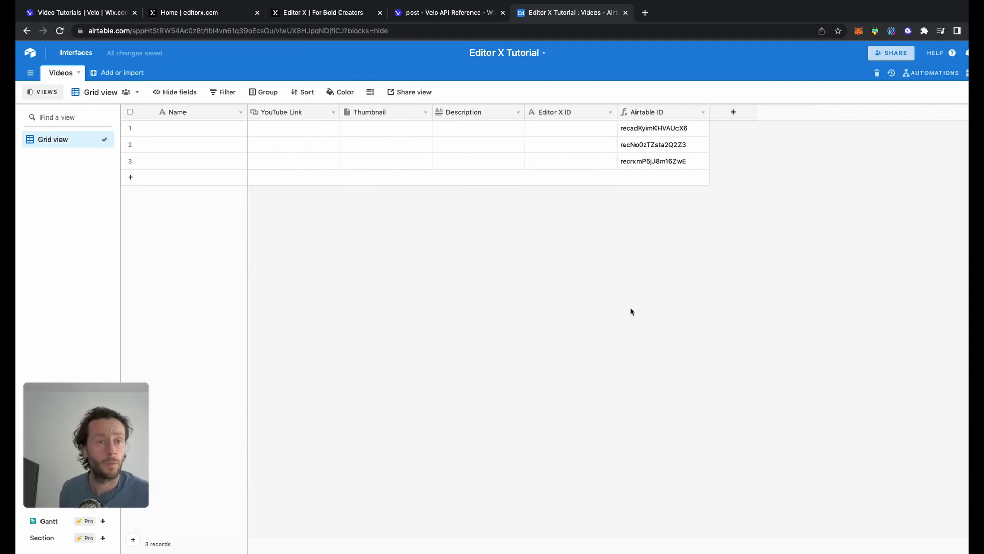
# Add a Date field named "Date Created" to the Videos table.
pyautogui.click(733, 112)
pyautogui.write('Date C')
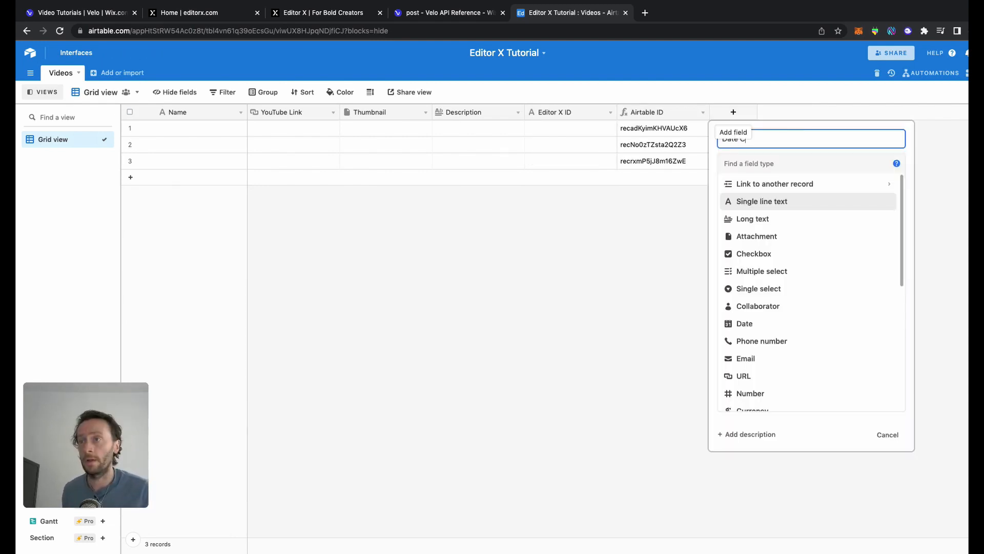
pyautogui.write('reated')
pyautogui.press('Return')
# Add a field named "Last Modified" of type Last modified time to the Videos table.
pyautogui.click(825, 112)
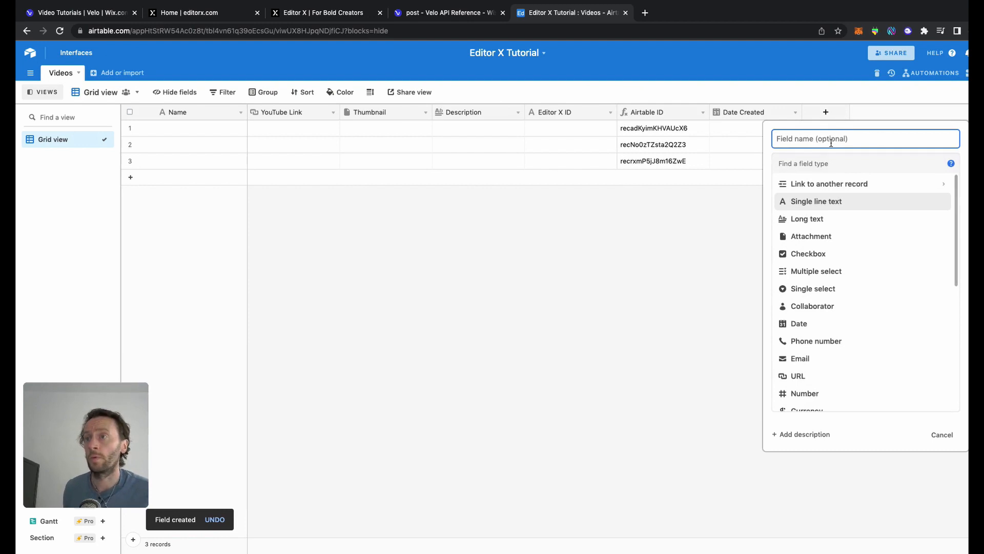
pyautogui.write('Last Modified')
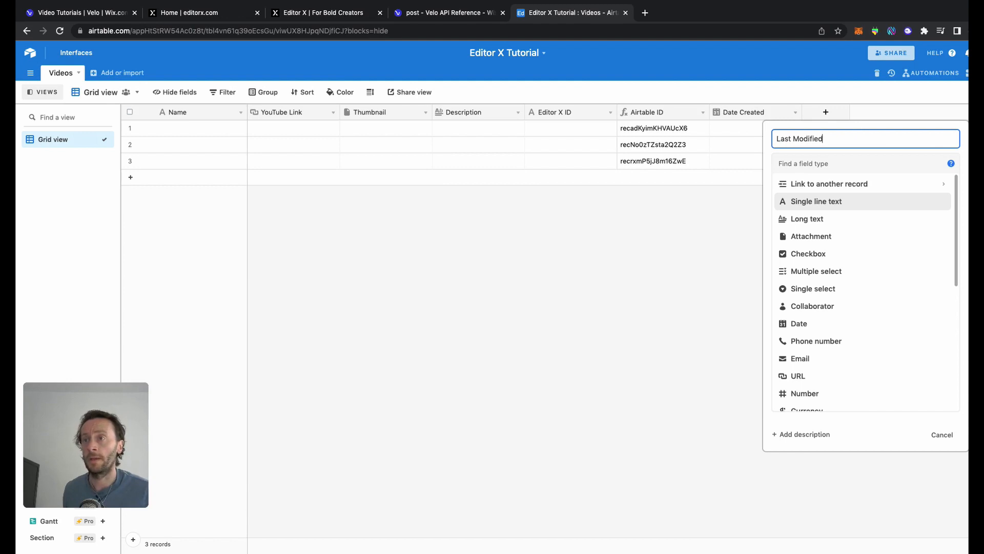
pyautogui.press('Tab')
pyautogui.write('las')
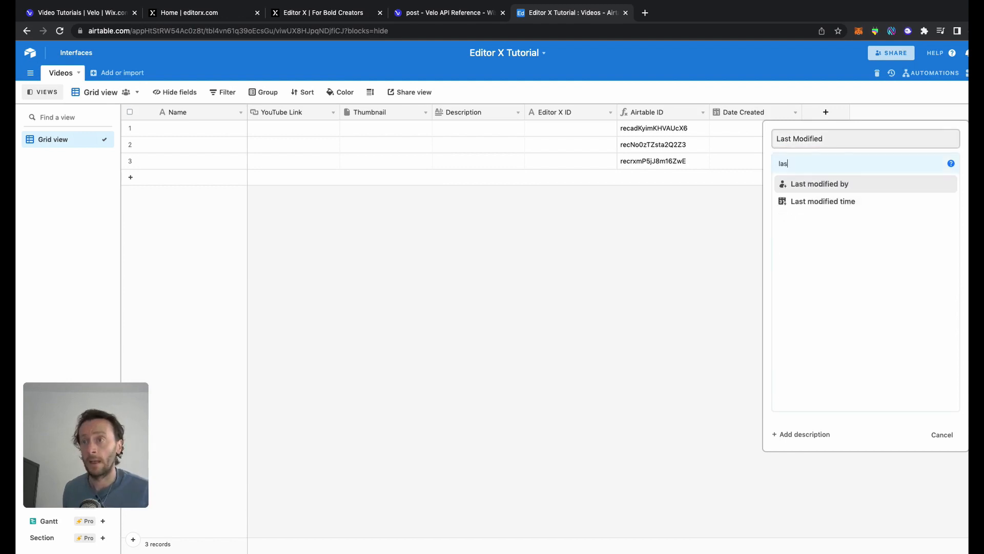
pyautogui.click(837, 204)
pyautogui.click(934, 286)
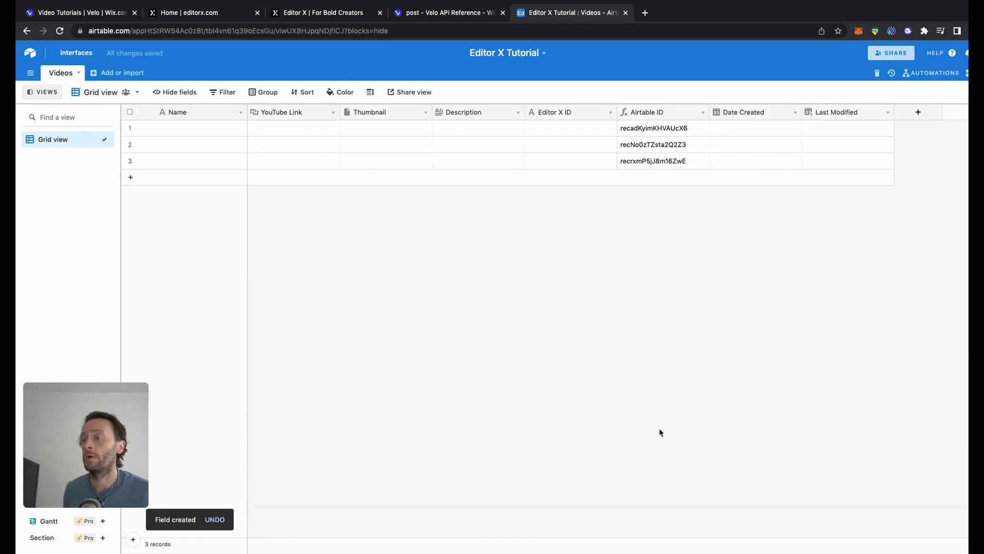
# Delete the three empty default records from the Videos table.
pyautogui.click(129, 128)
pyautogui.click(130, 144)
pyautogui.click(130, 160)
pyautogui.press('Delete')
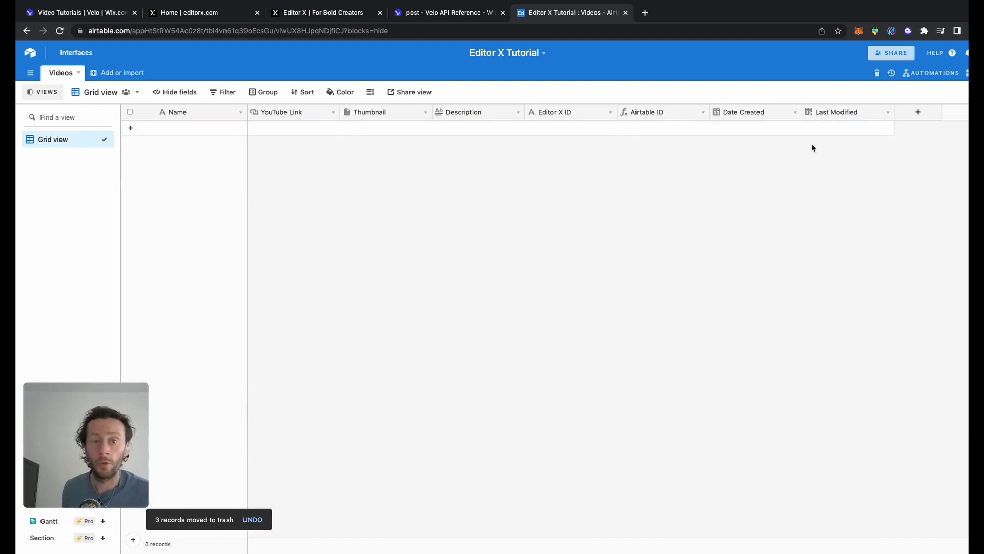
# Add a URL field named "Editor X Link" to the Videos table.
pyautogui.click(918, 113)
pyautogui.write('Editor X Link')
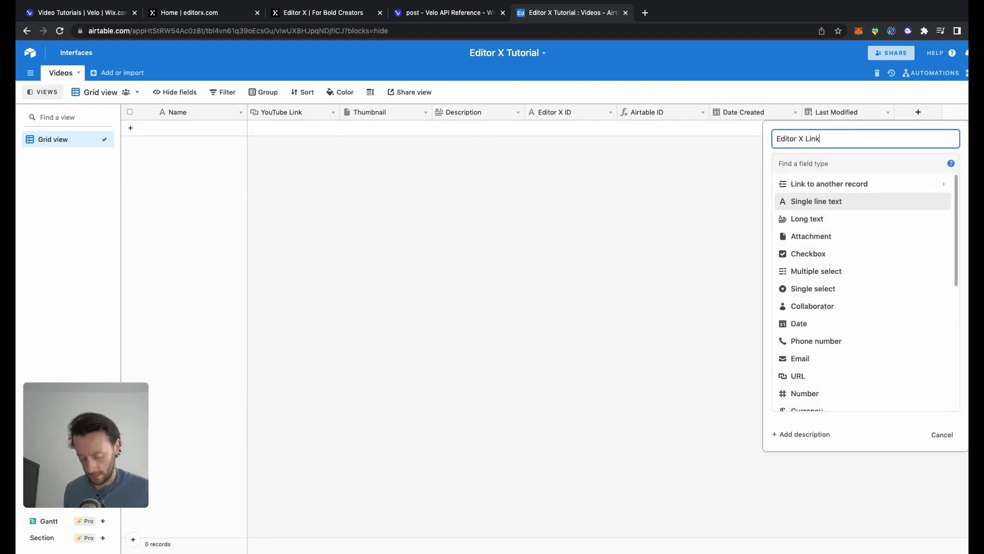
pyautogui.click(830, 164)
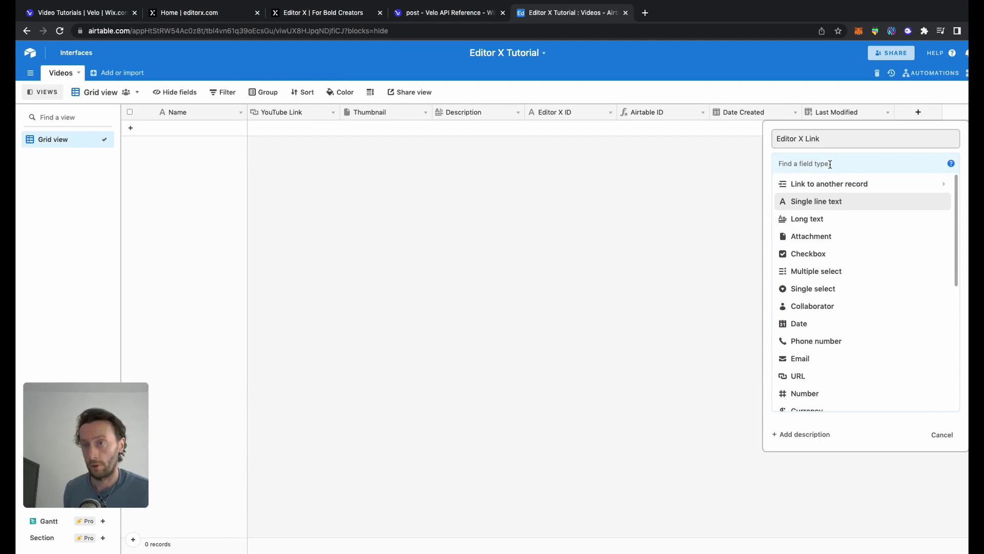
pyautogui.write('UR')
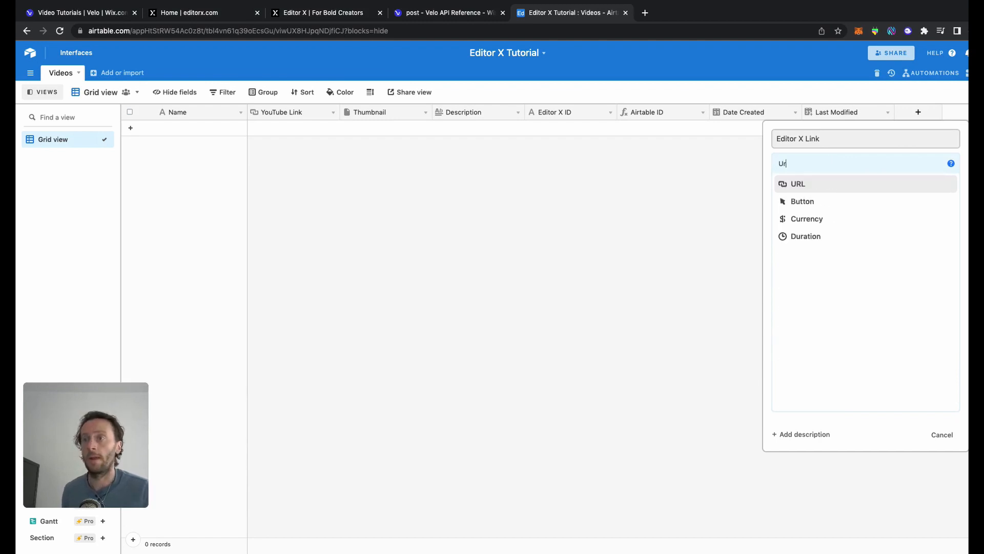
pyautogui.click(838, 185)
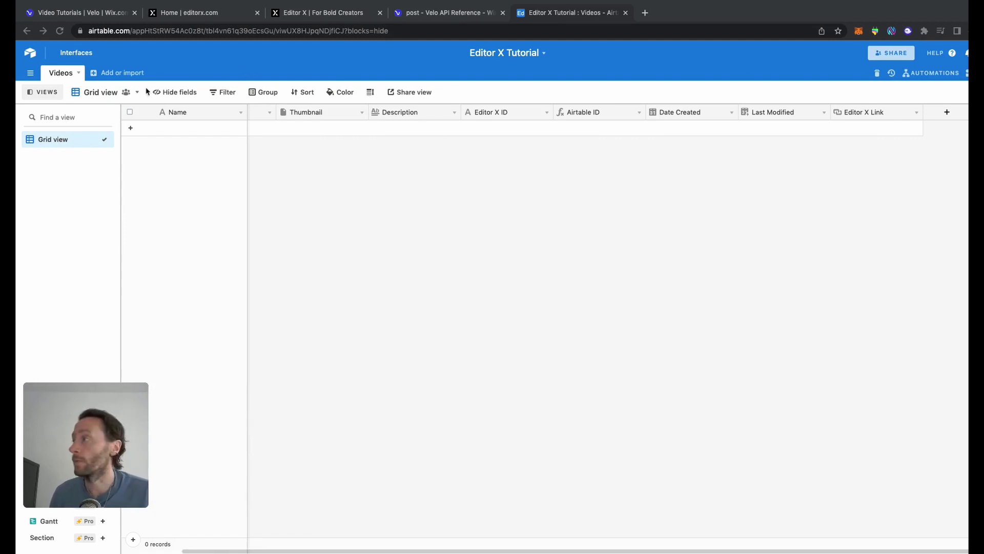
# Create an empty table named "Duration" and delete its default Notes, Attachments and Status fields.
pyautogui.click(96, 76)
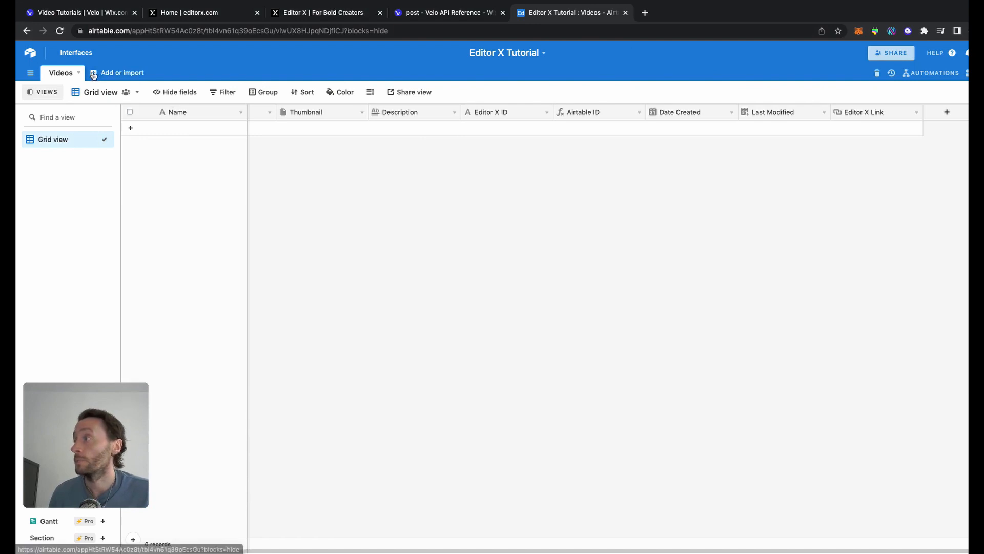
pyautogui.click(93, 75)
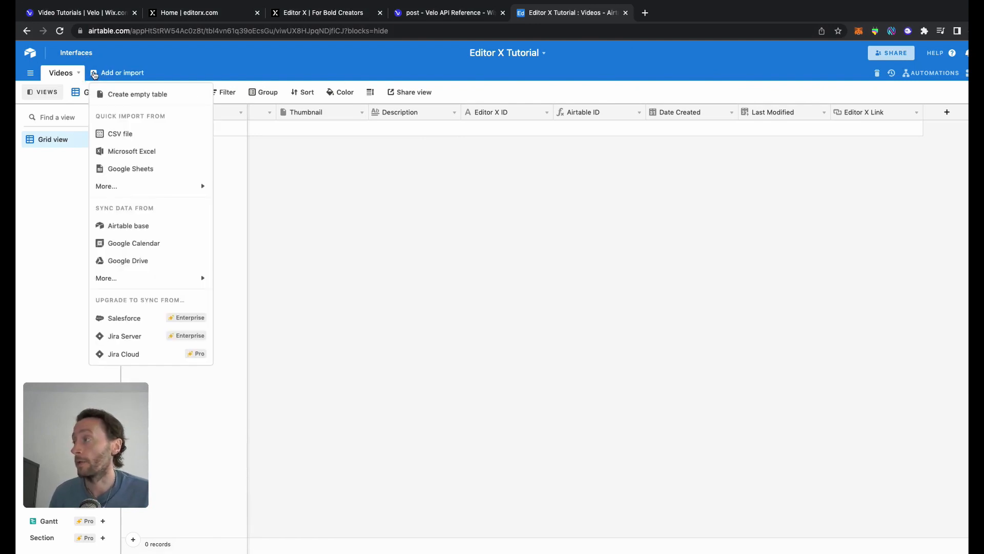
pyautogui.click(178, 100)
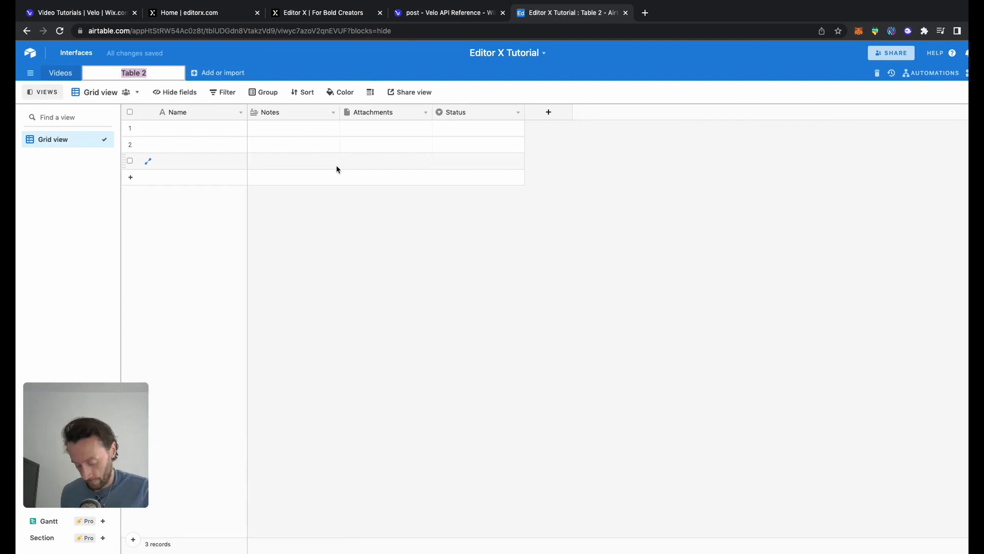
pyautogui.write('Duration')
pyautogui.rightClick(315, 110)
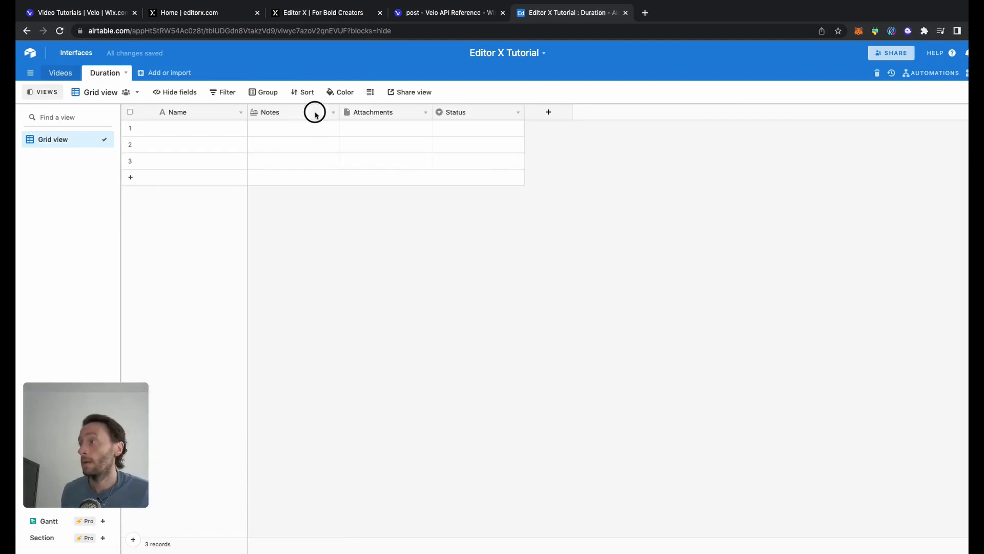
pyautogui.click(309, 340)
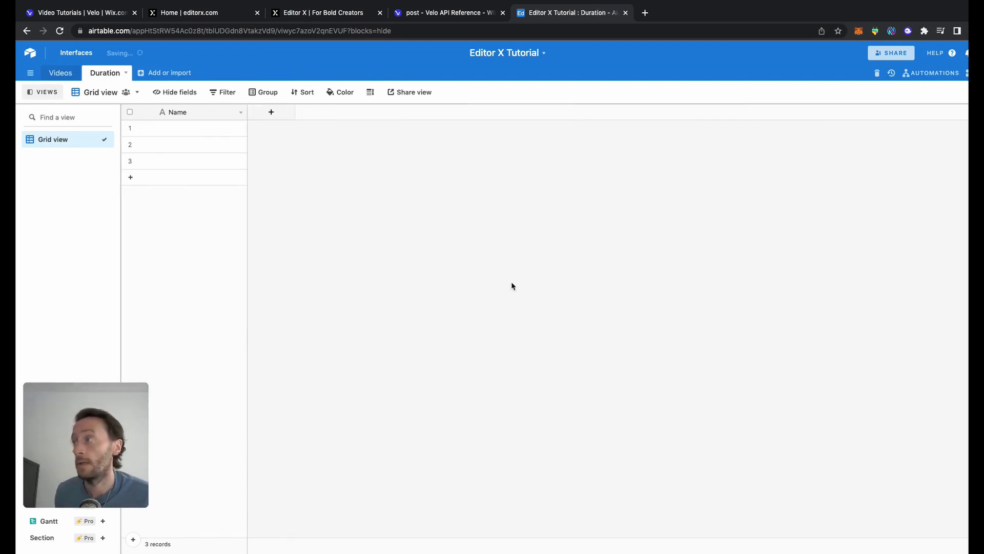
# Add a Single line text field named "Editor X ID" to the Duration table.
pyautogui.click(273, 112)
pyautogui.write('Editor X ID')
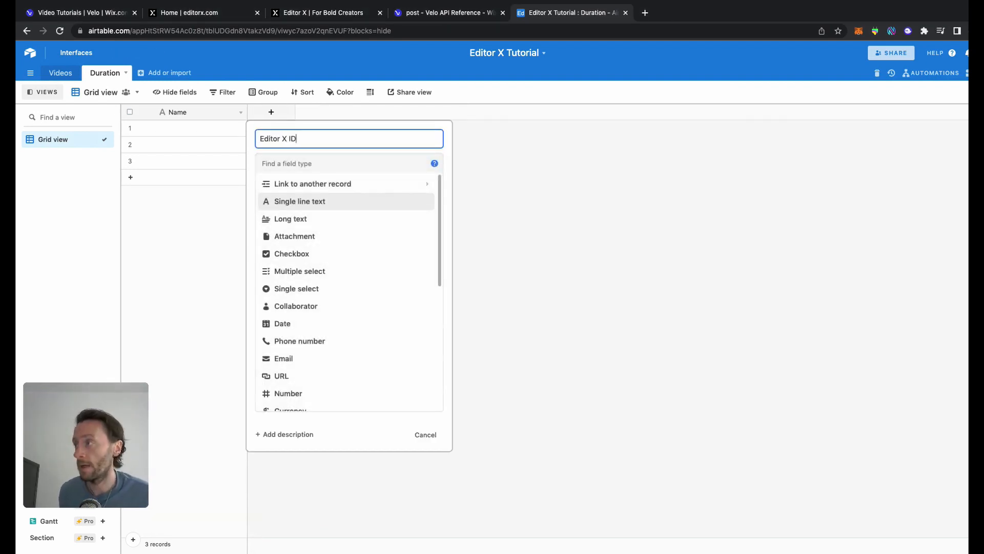
pyautogui.click(293, 205)
pyautogui.click(418, 244)
# Add a Formula field named "Airtable ID" with the formula RECORD_ID() to the Duration table.
pyautogui.click(368, 113)
pyautogui.write('A')
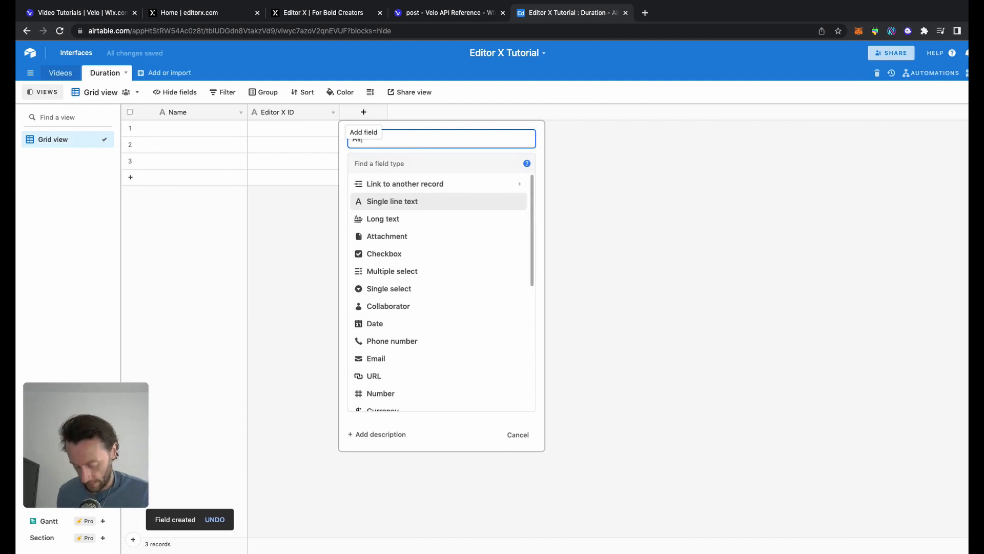
pyautogui.write('irtasb')
pyautogui.press('BackSpace')
pyautogui.press('BackSpace')
pyautogui.write('ble ID')
pyautogui.press('Tab')
pyautogui.write('form')
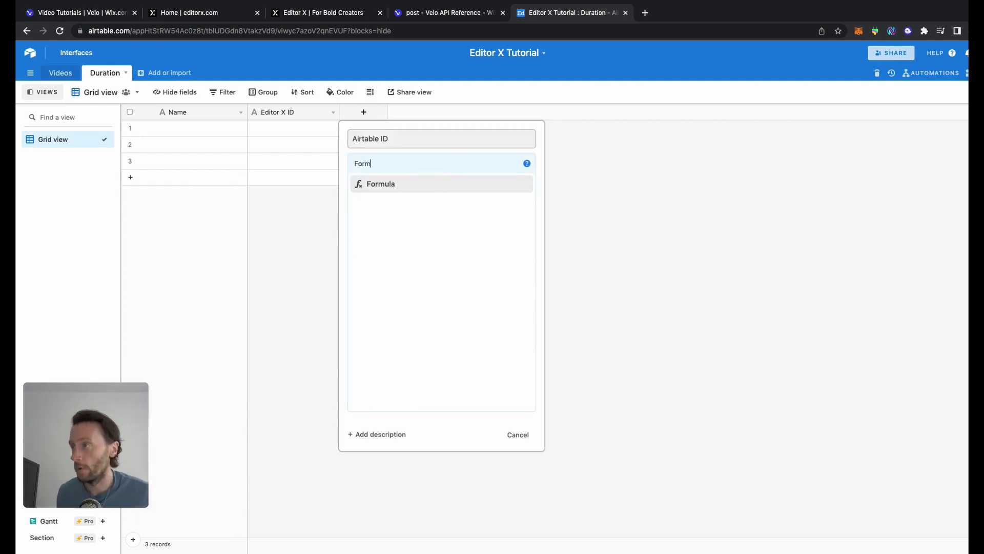
pyautogui.press('Return')
pyautogui.write('re')
pyautogui.click(400, 262)
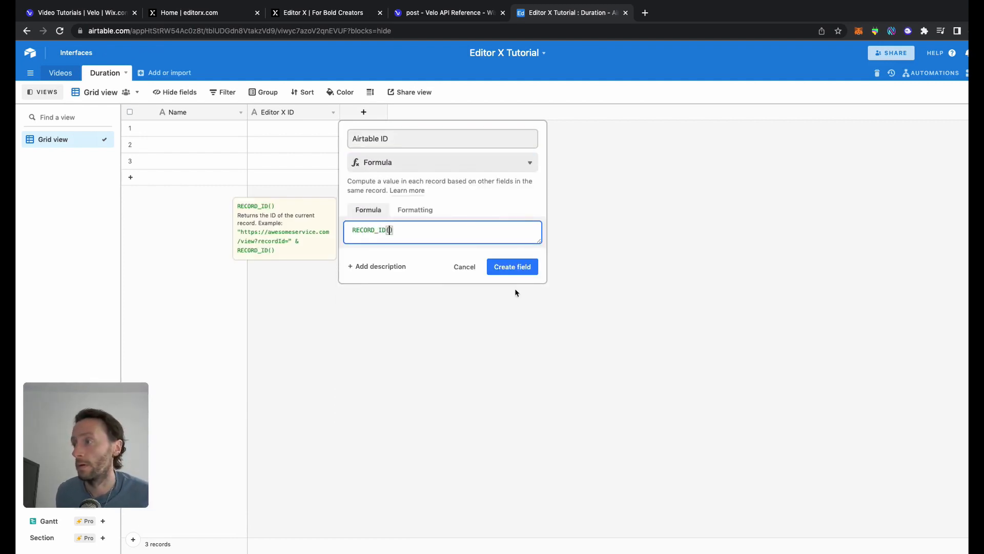
pyautogui.click(514, 268)
# Duplicate the Duration table without its records and name the copy "Cateogory".
pyautogui.click(125, 73)
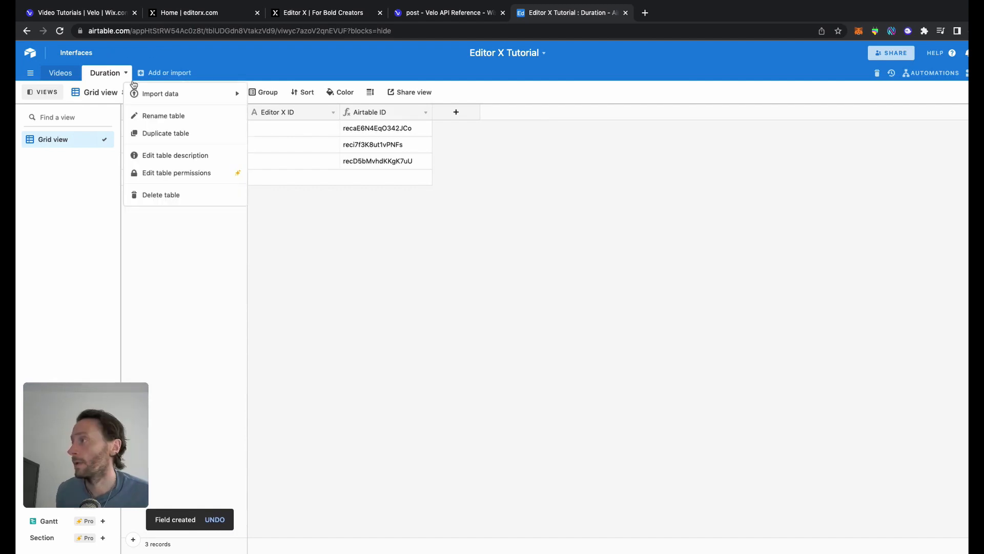
pyautogui.click(162, 133)
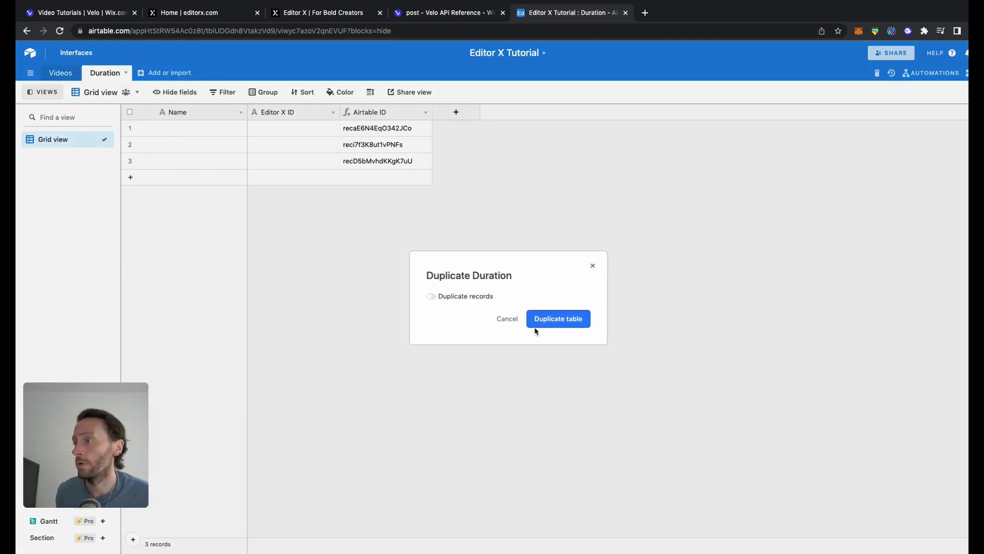
pyautogui.click(535, 328)
pyautogui.write('Category')
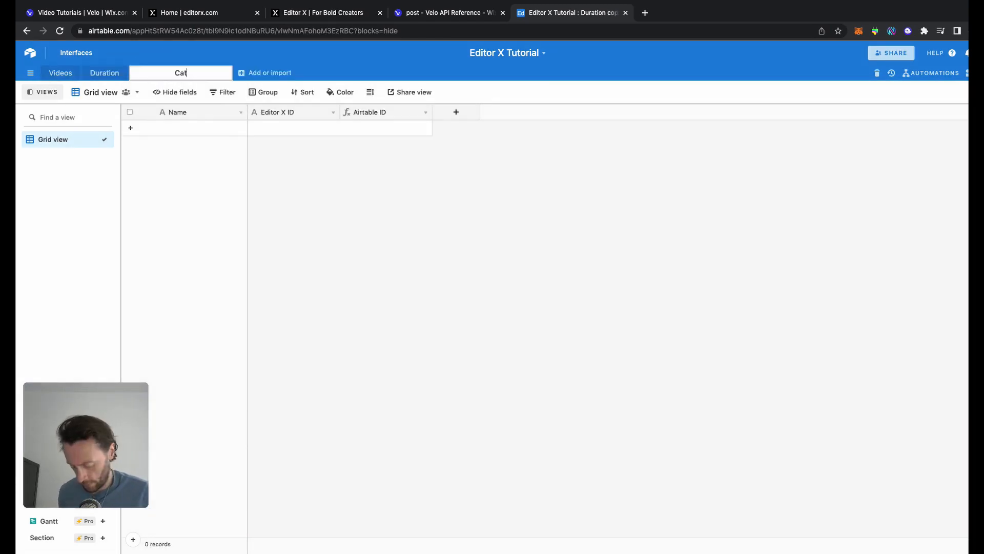
pyautogui.press('Return')
# Duplicate the Cateogory table and name the copy "Creator".
pyautogui.click(157, 72)
pyautogui.click(139, 134)
pyautogui.press('Return')
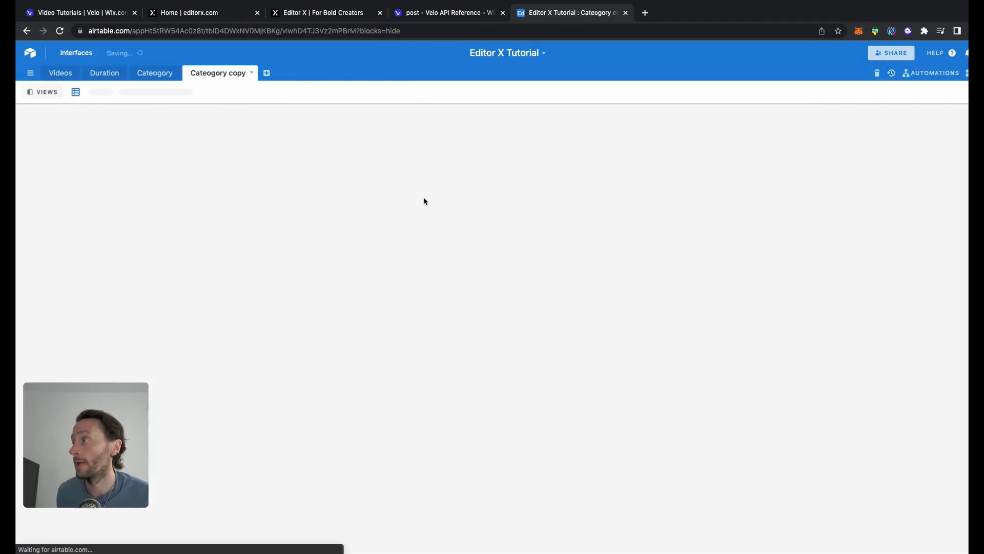
pyautogui.write('T')
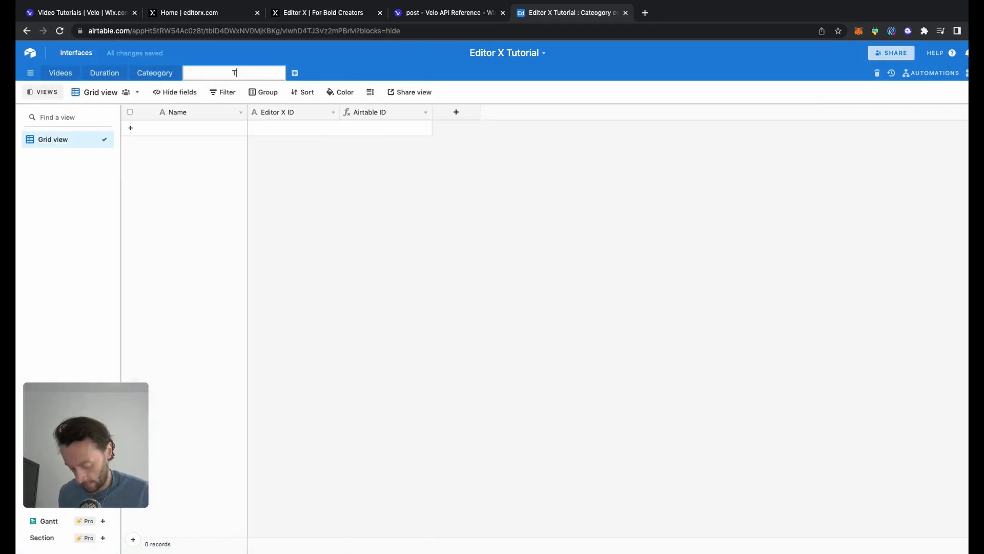
# Name the three records in the Duration table Short, Medium and Long.
pyautogui.click(180, 126)
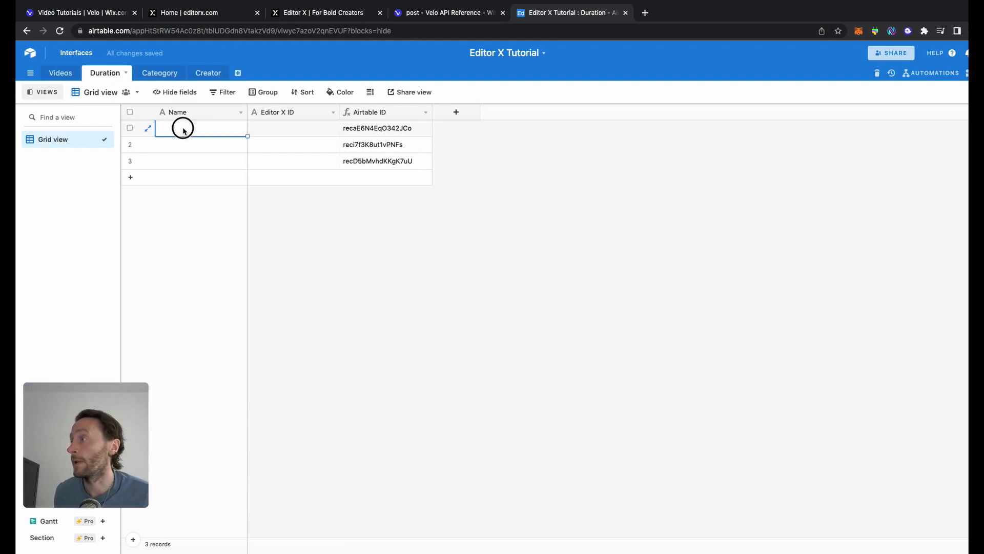
pyautogui.click(183, 128)
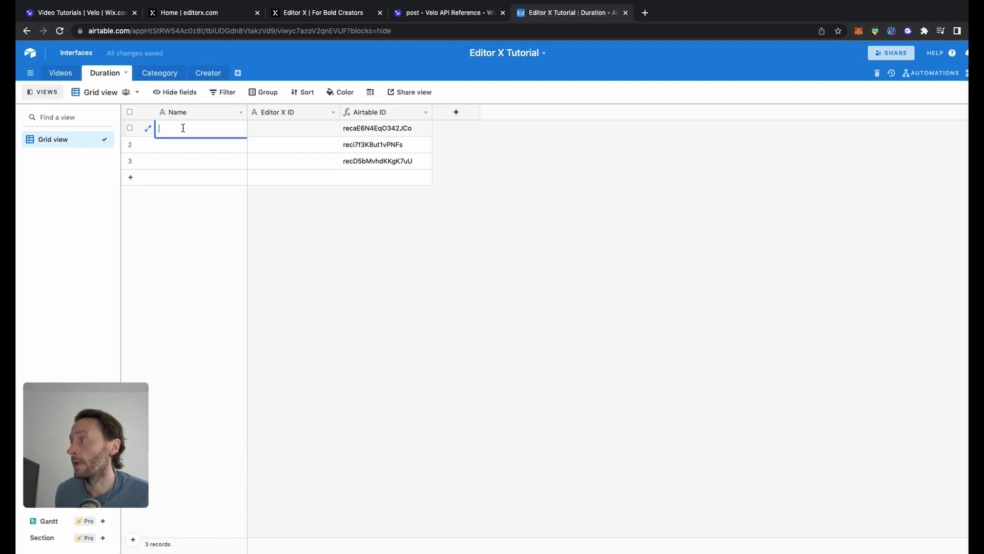
pyautogui.write('Short')
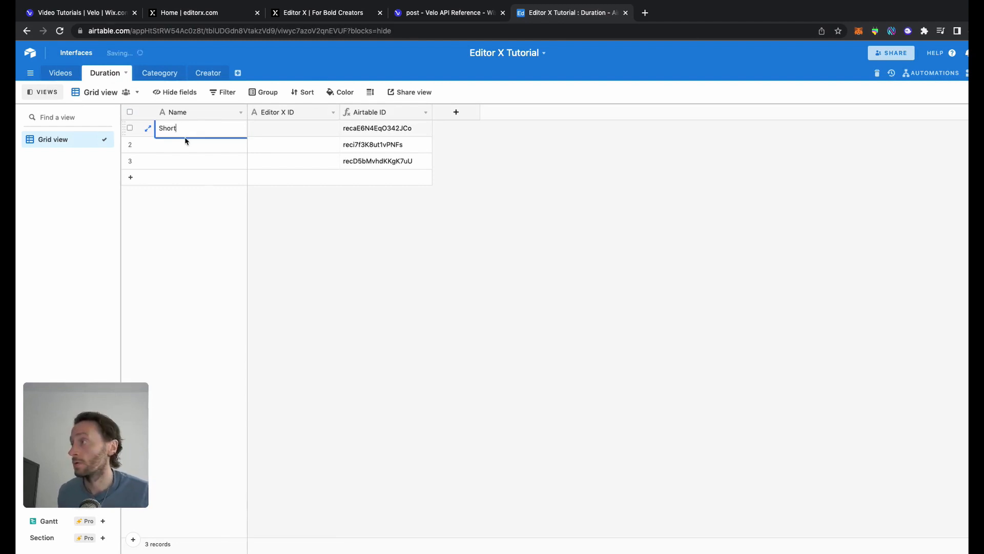
pyautogui.write('on')
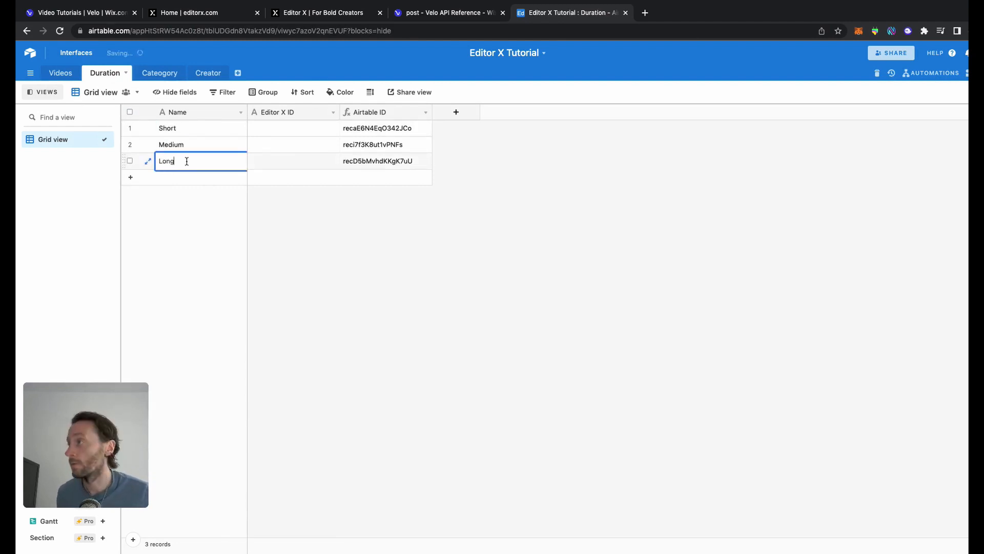
pyautogui.write('g')
# Enter Tips & Tricks, App Building and Design as Cateogory records, and select the first Name cell in the Creator table.
pyautogui.click(159, 73)
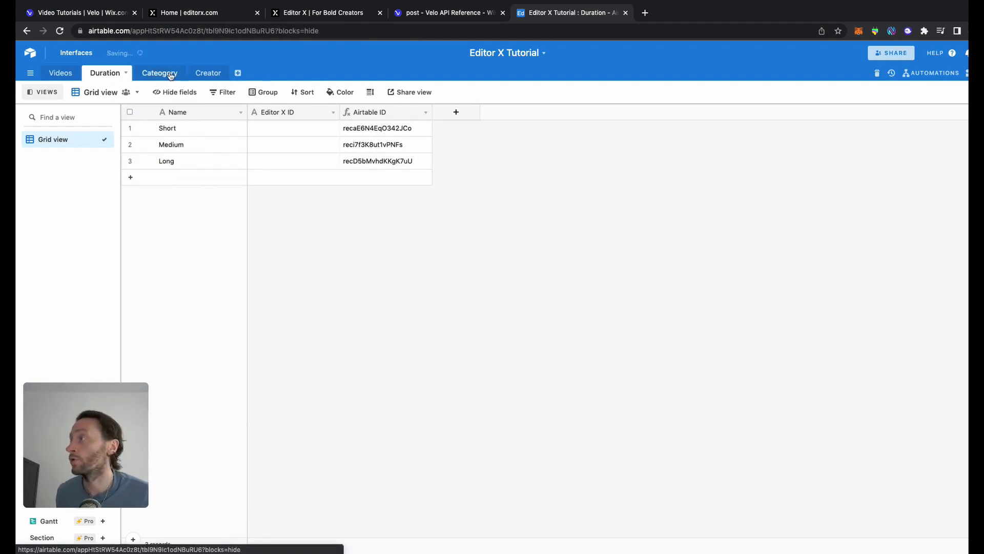
pyautogui.click(195, 128)
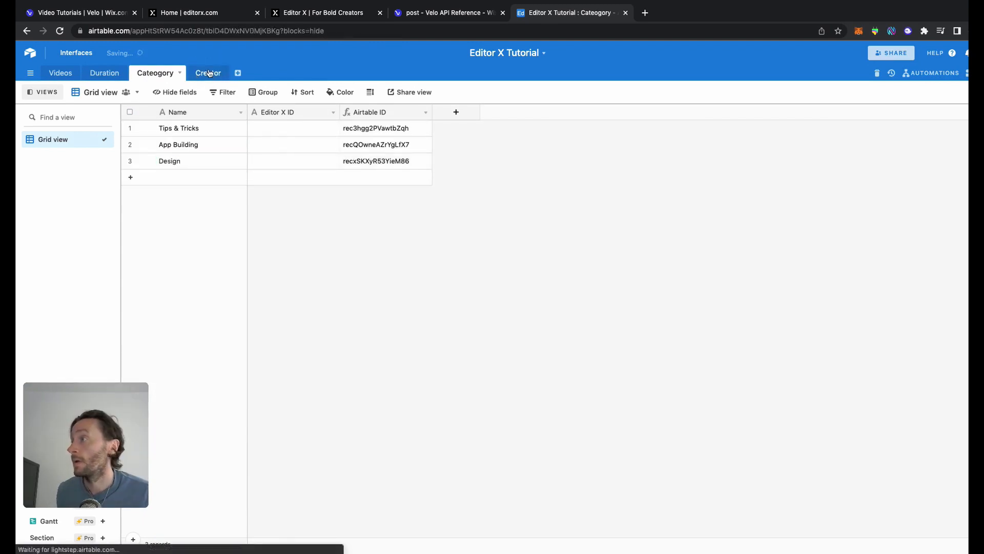
pyautogui.click(208, 73)
pyautogui.click(200, 126)
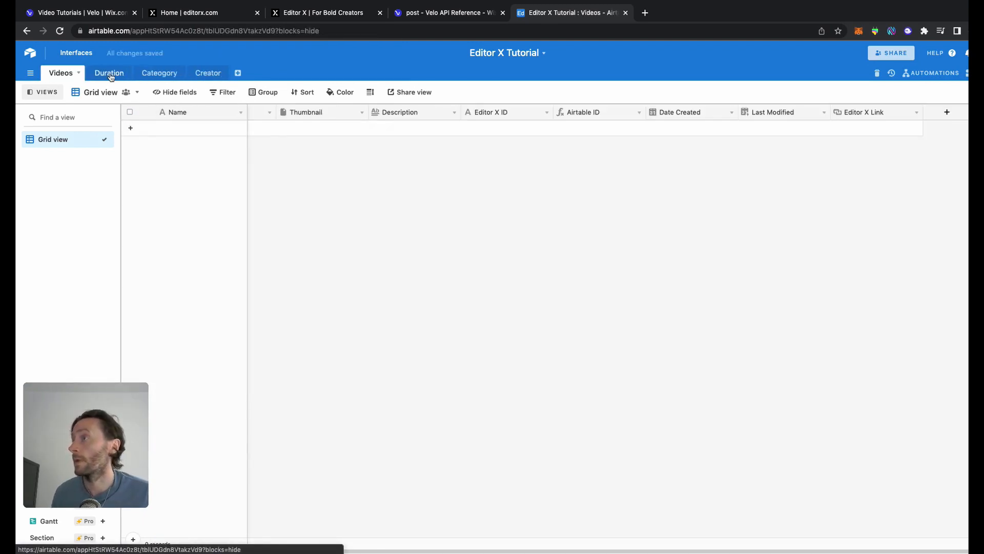
# Switch to the Editor X Content Manager and create a multiple-item collection named "Duration".
pyautogui.click(108, 73)
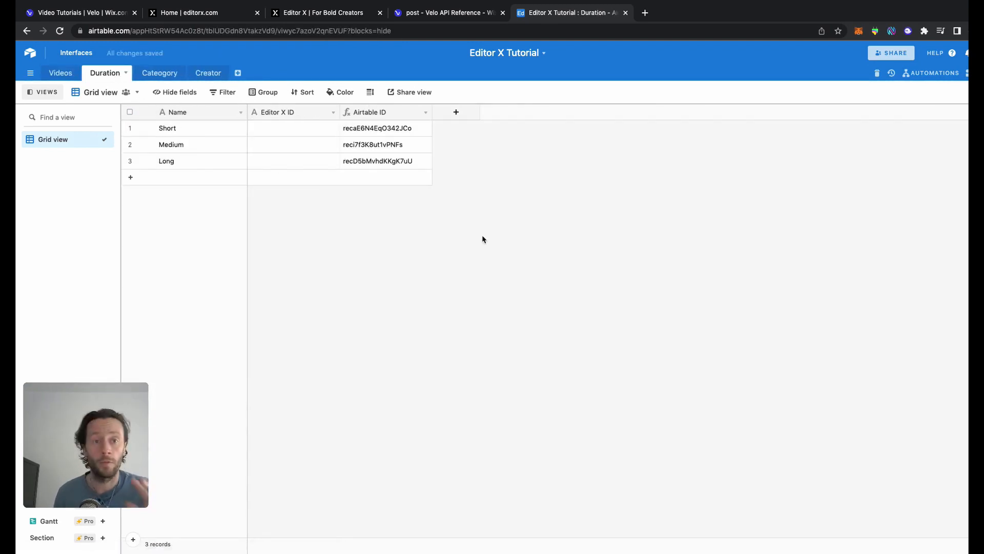
pyautogui.click(358, 14)
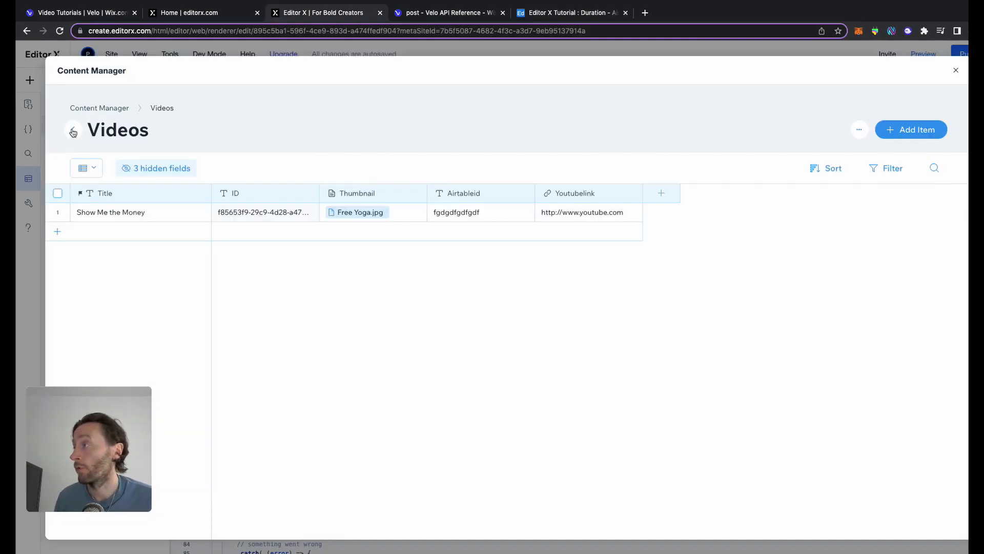
pyautogui.click(72, 131)
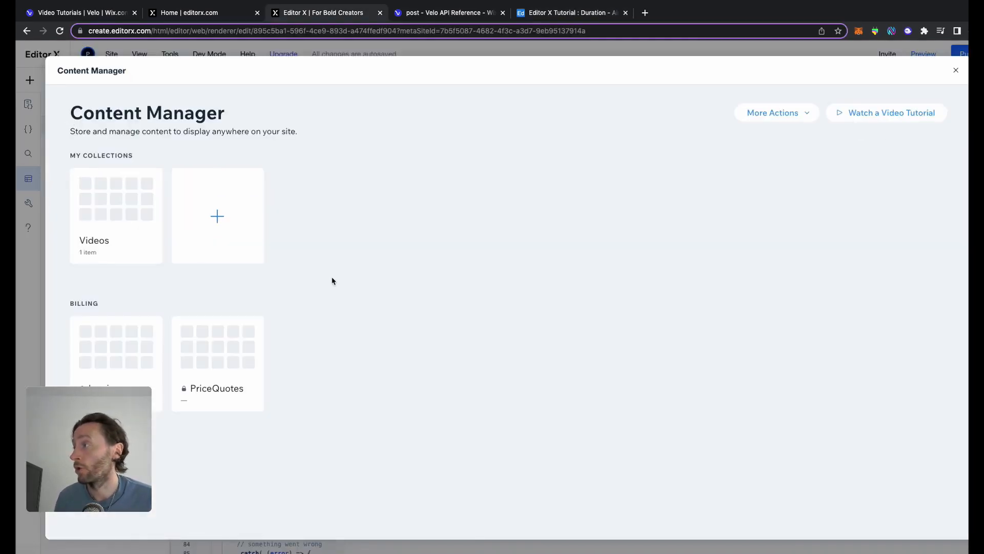
pyautogui.click(217, 215)
pyautogui.write('Dura')
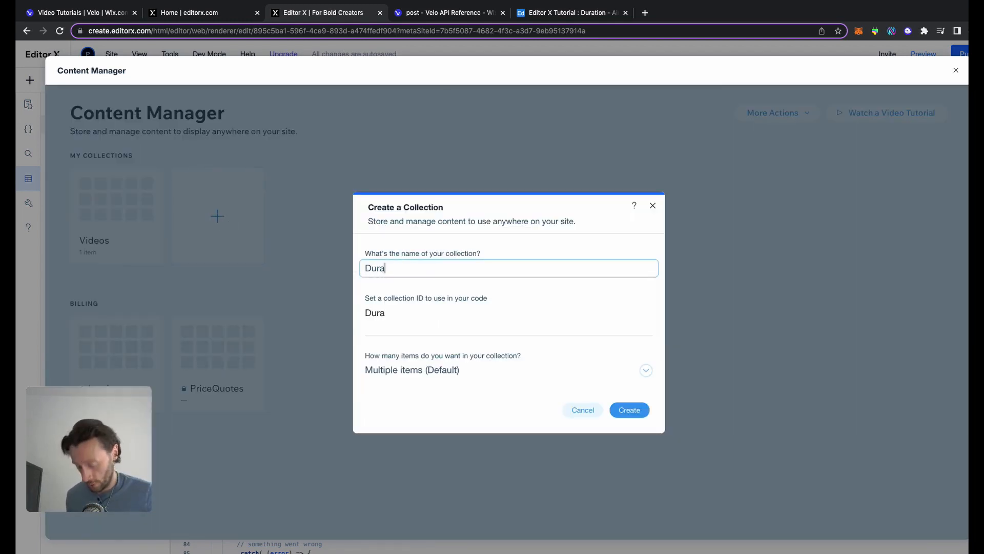
pyautogui.write('tion')
pyautogui.click(629, 410)
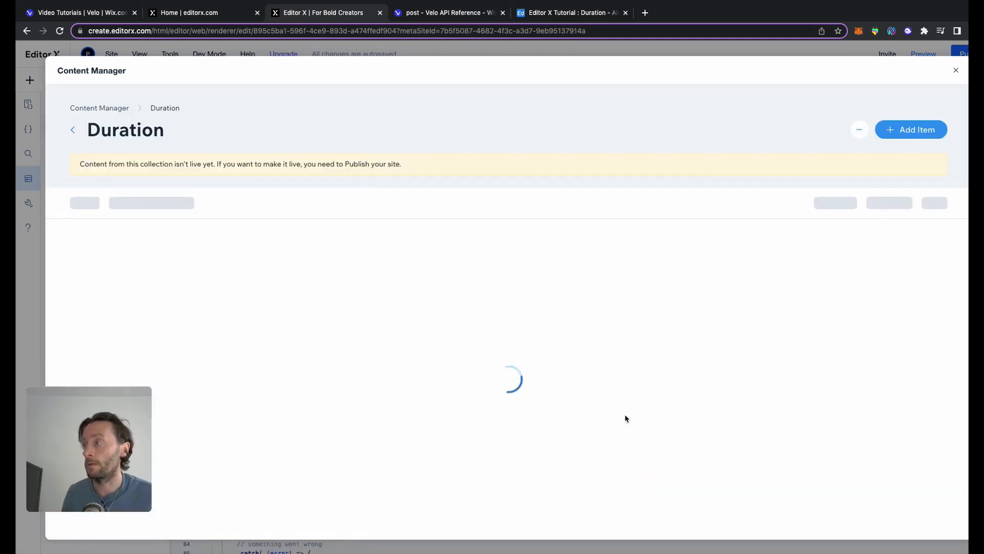
# Add three items titled Short, Medium and Long to the Duration collection.
pyautogui.write('Short')
pyautogui.press('Return')
pyautogui.write('Long')
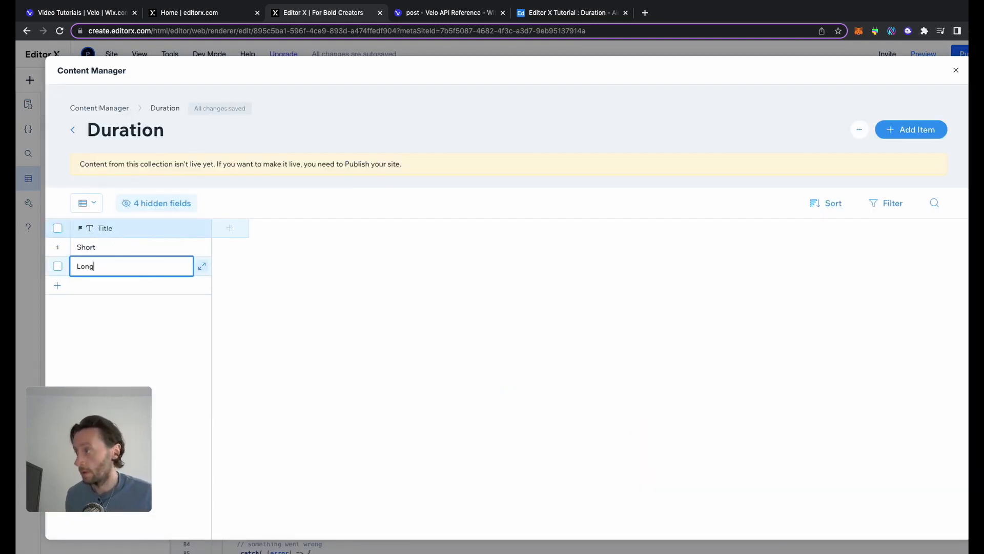
pyautogui.doubleClick(145, 265)
pyautogui.write('Medium')
pyautogui.press('Return')
pyautogui.write('Long')
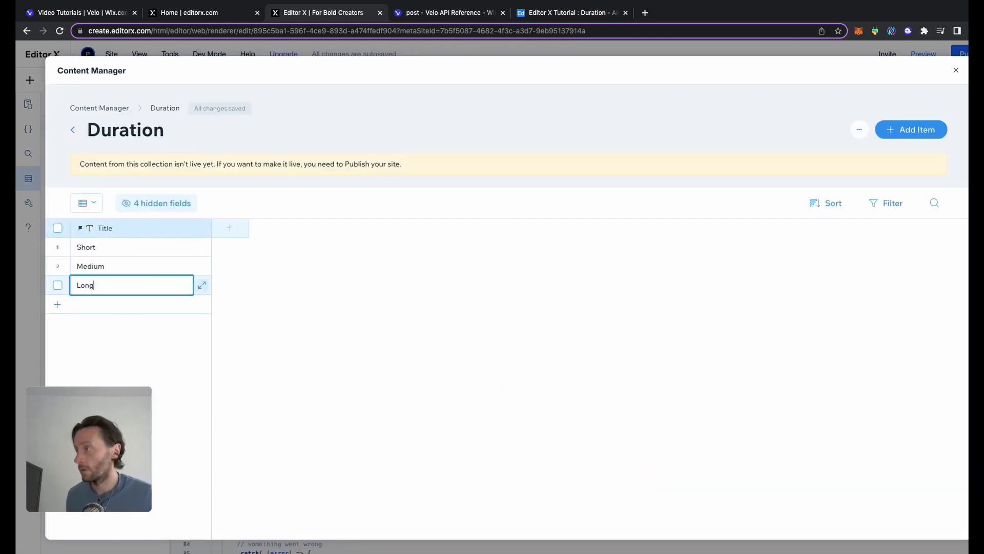
# Show the hidden ID system field in the Duration collection.
pyautogui.click(185, 205)
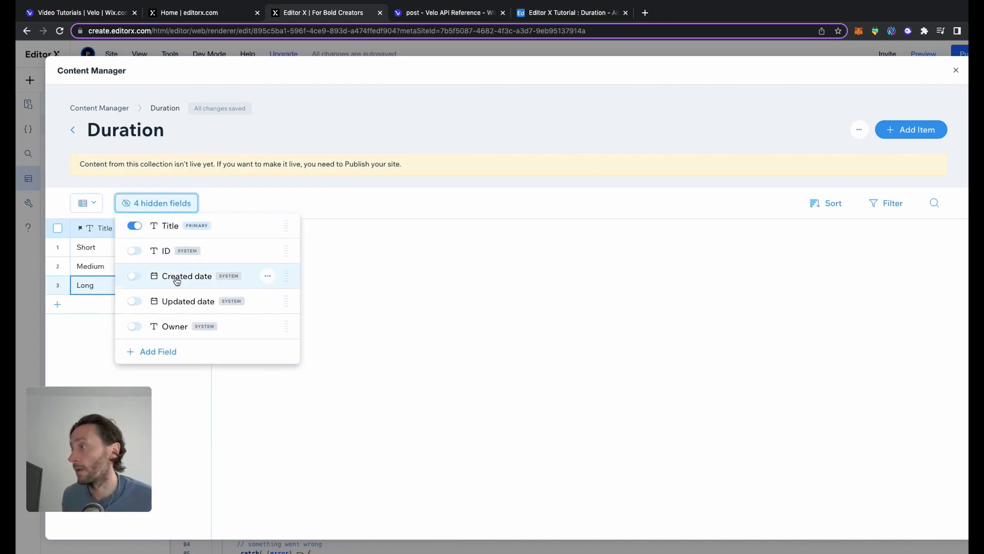
pyautogui.click(140, 252)
pyautogui.click(451, 310)
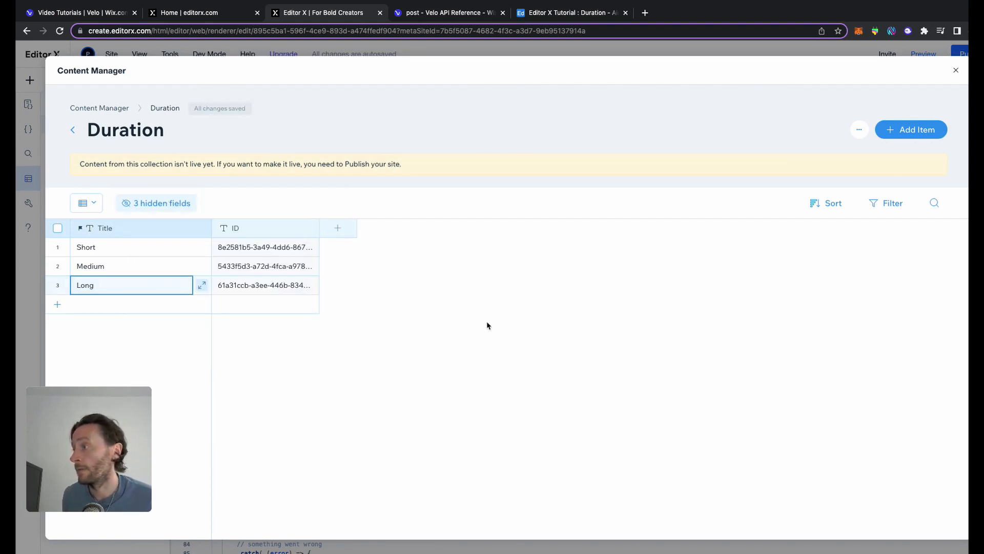
# Copy each Duration item's ID, starting with Short, into the matching Editor X ID cell of the Duration table in Airtable.
pyautogui.doubleClick(281, 250)
pyautogui.press('super+c')
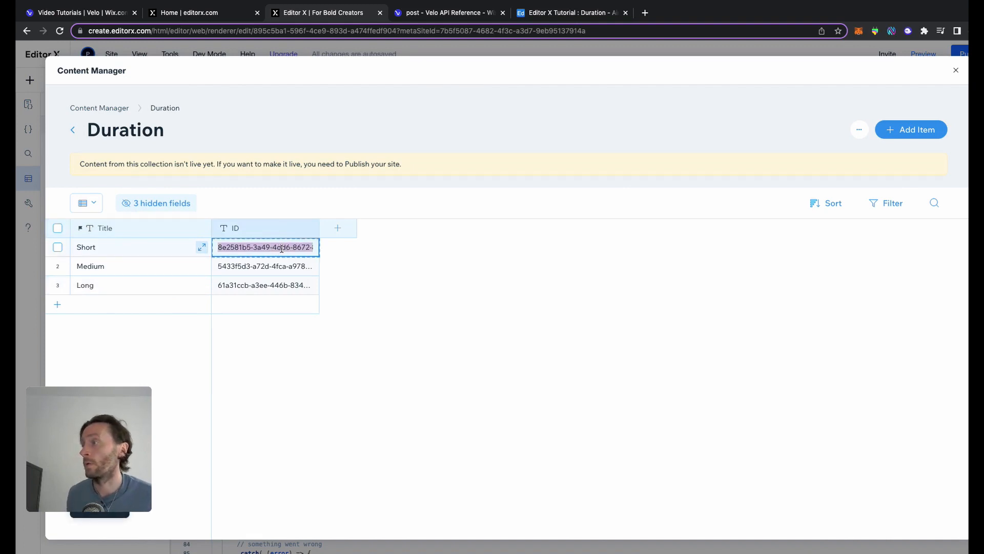
pyautogui.click(569, 13)
pyautogui.doubleClick(280, 130)
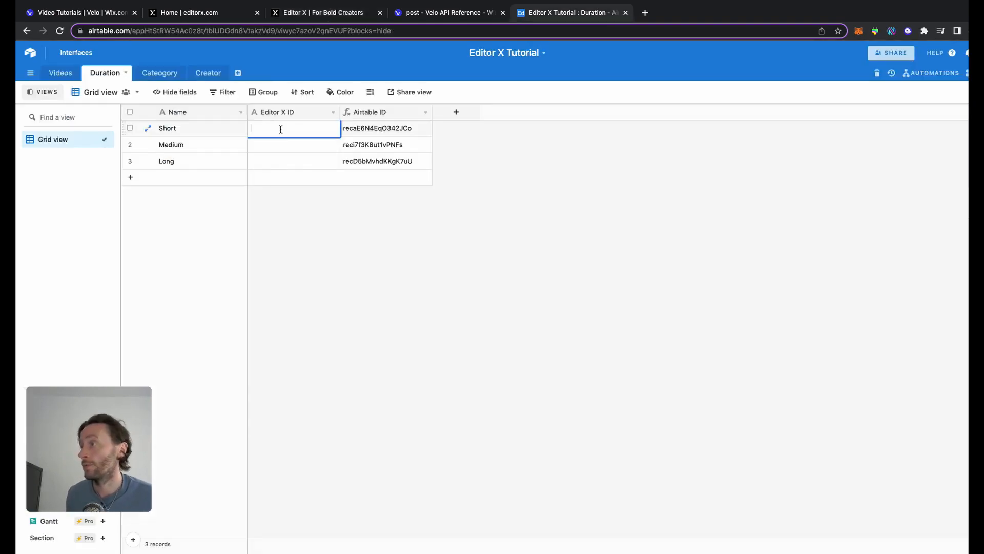
pyautogui.press('super+v')
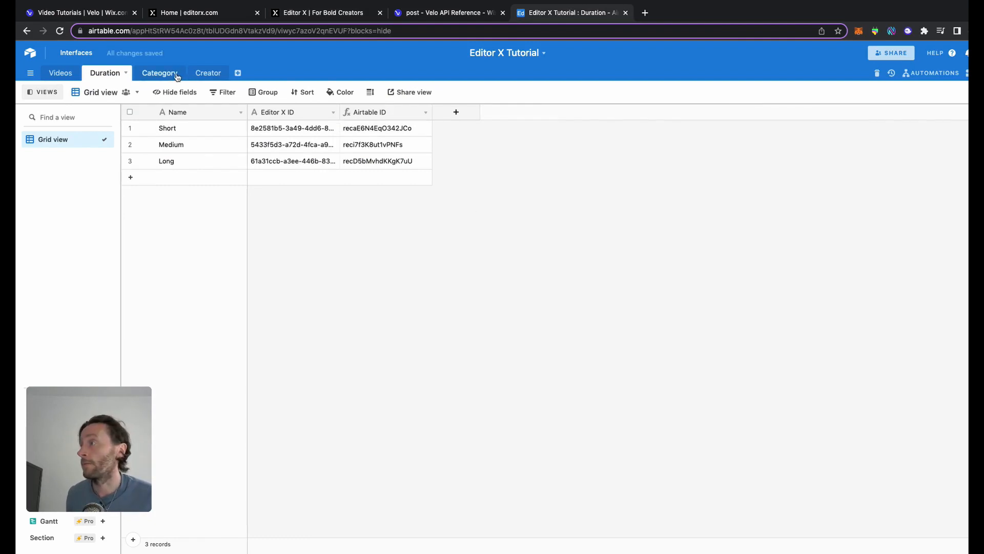
pyautogui.click(160, 73)
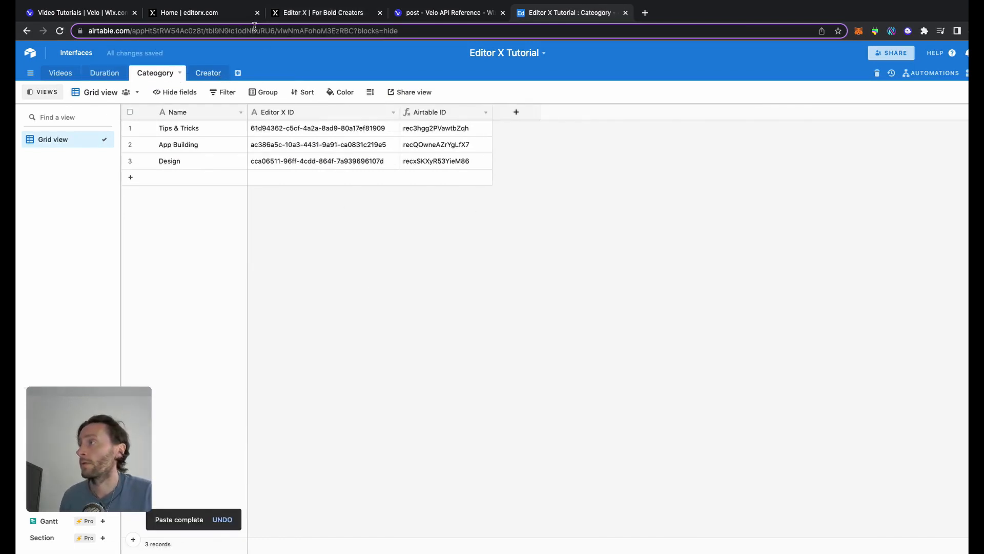
# Add a Duration field to the Videos table that links to the Duration table, with linking to multiple records turned off.
pyautogui.click(61, 73)
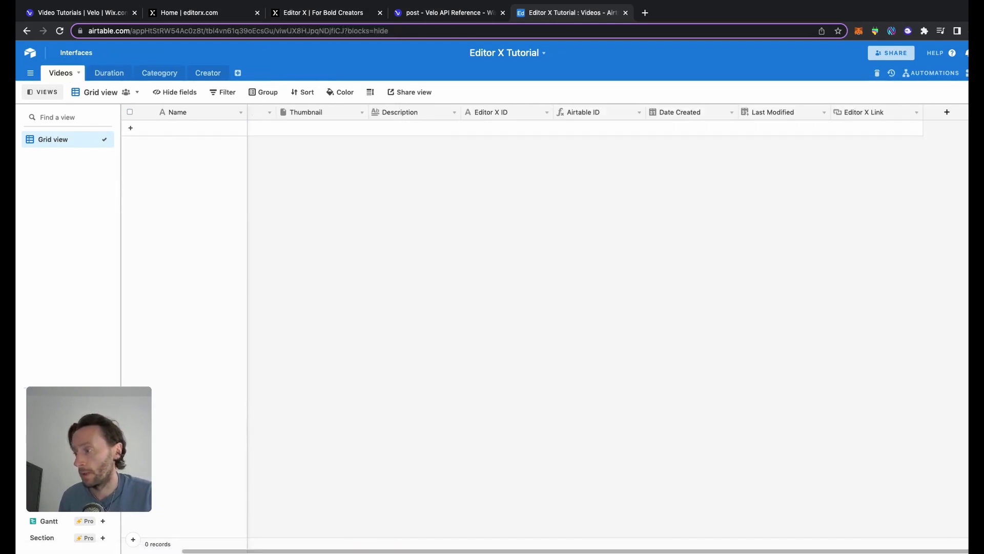
pyautogui.click(946, 112)
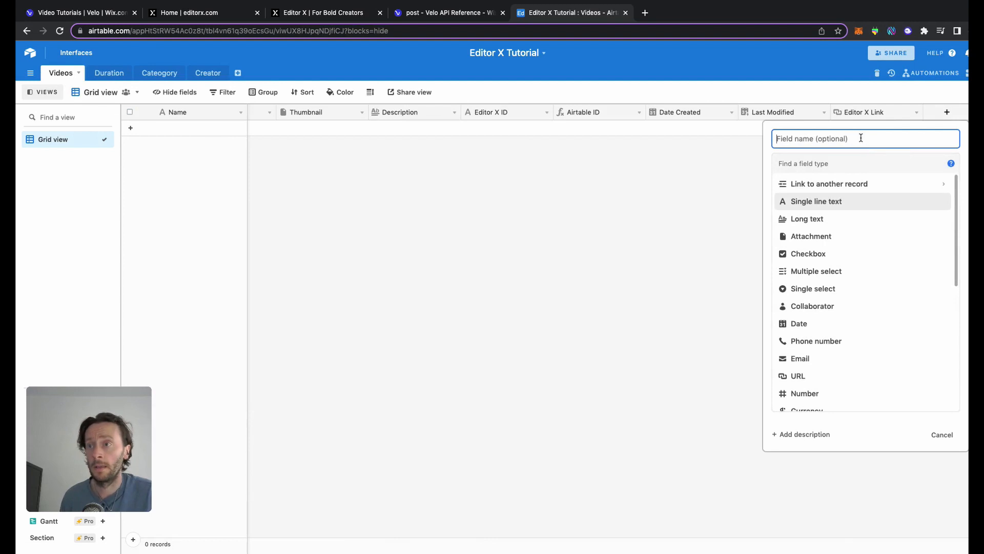
pyautogui.click(836, 184)
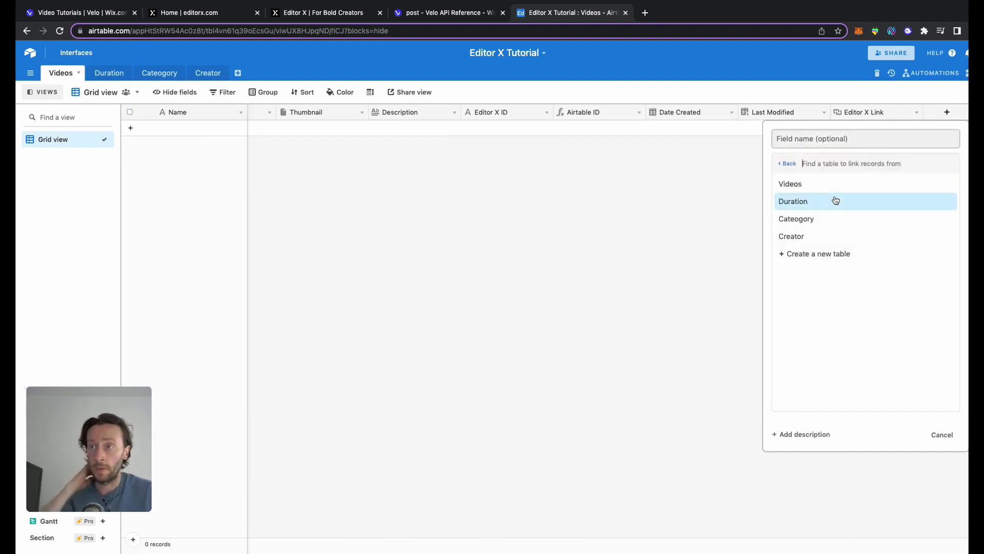
pyautogui.click(836, 200)
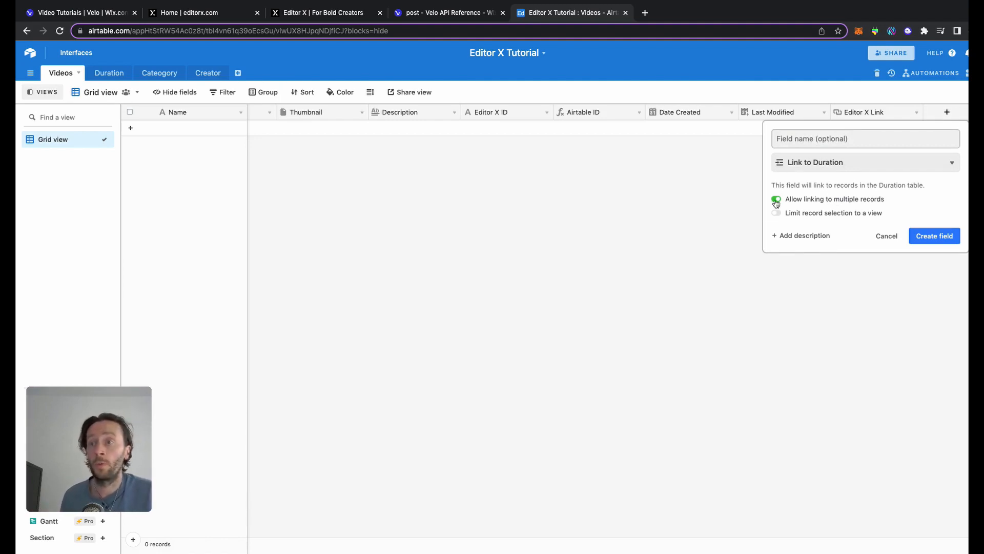
pyautogui.click(777, 202)
pyautogui.click(812, 139)
pyautogui.write('Duratio')
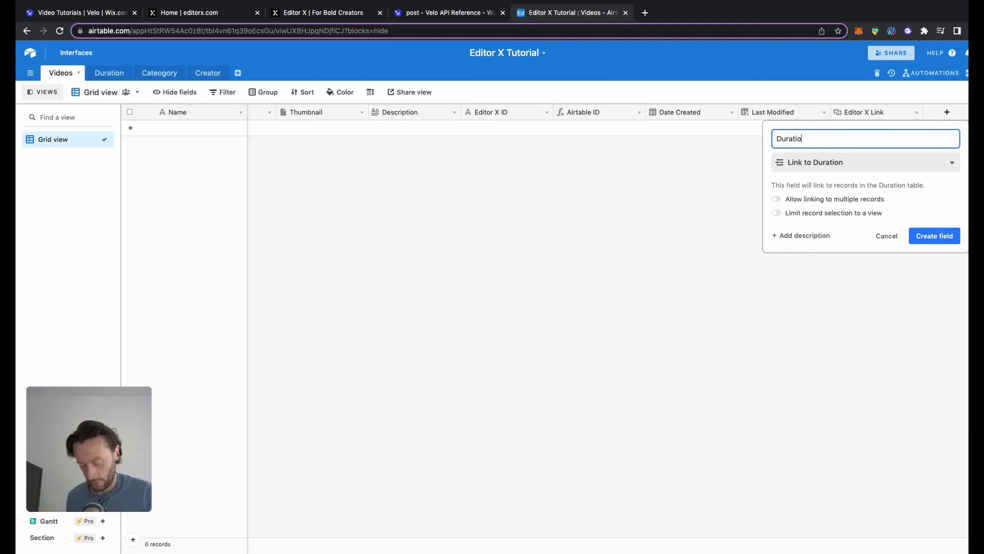
pyautogui.write('n')
pyautogui.click(932, 235)
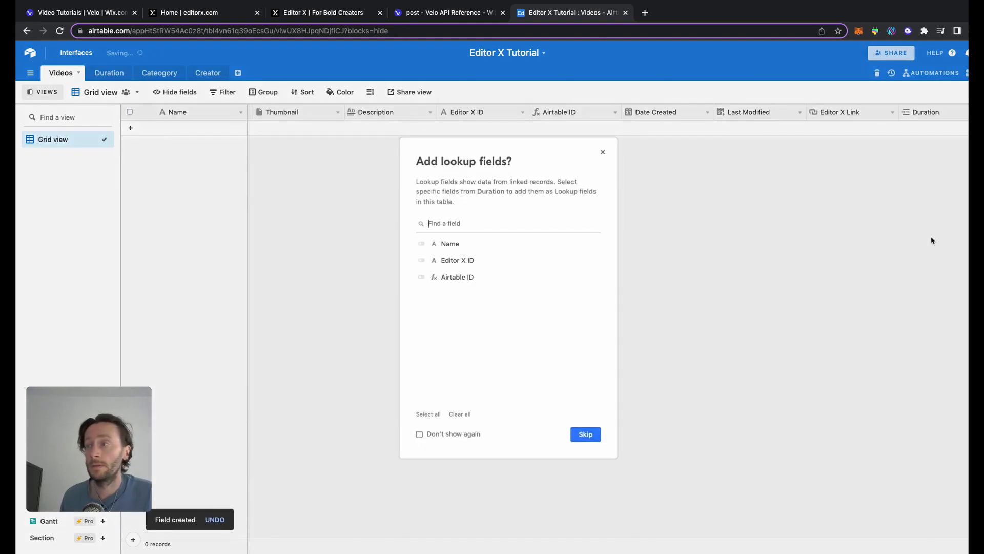
# Add the Duration table's Editor X ID as a lookup field in Videos, and hide that lookup field.
pyautogui.click(433, 266)
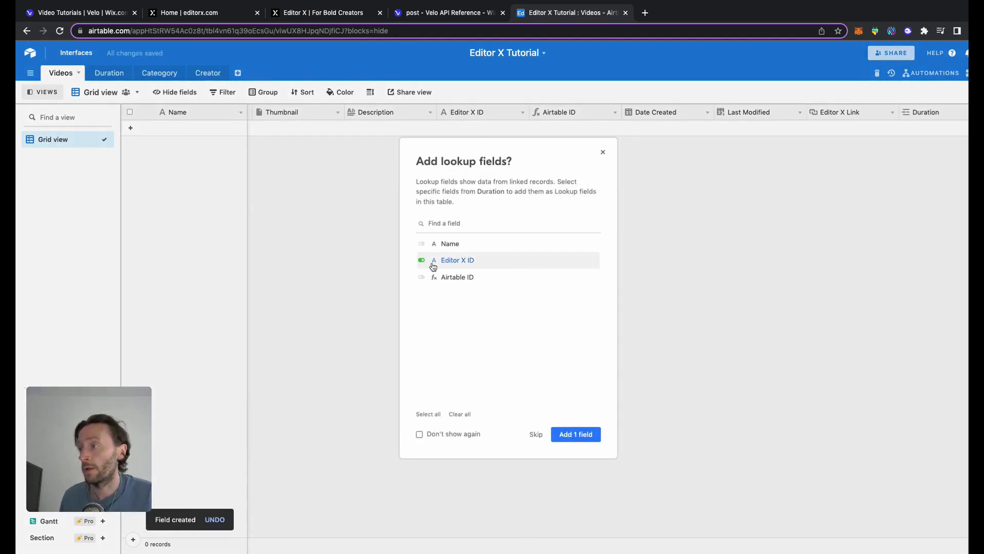
pyautogui.click(589, 436)
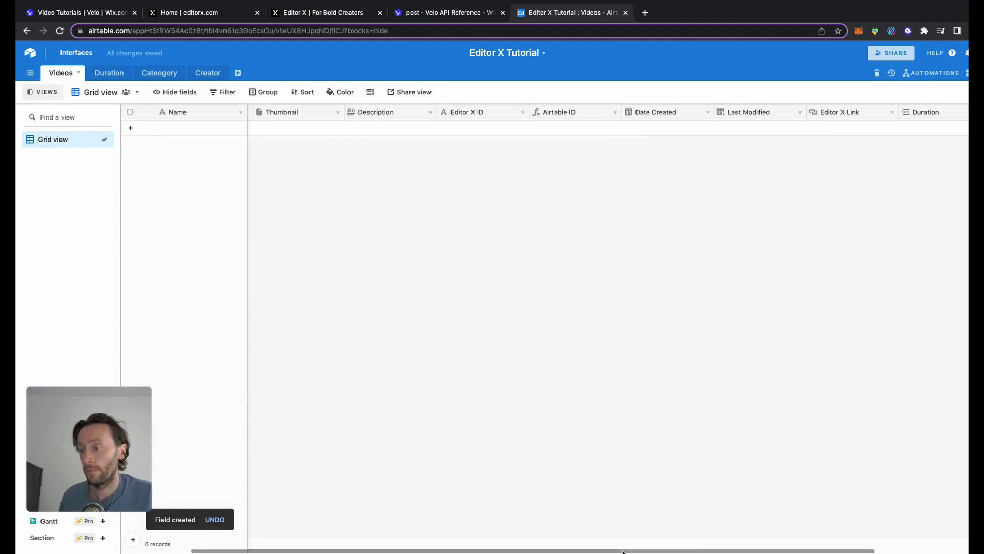
pyautogui.moveTo(629, 551); pyautogui.dragTo(774, 549)
pyautogui.rightClick(876, 116)
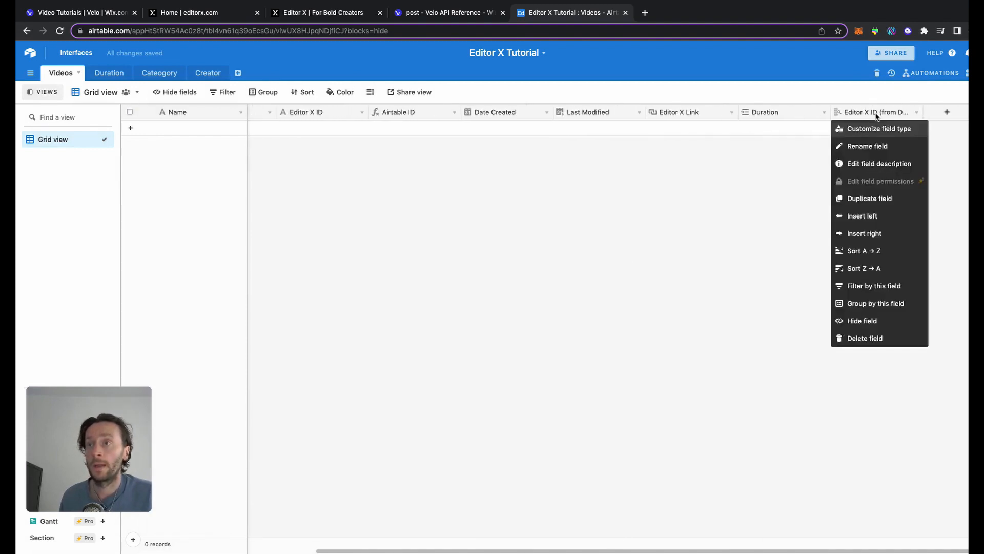
pyautogui.click(899, 321)
# Add linked-record fields named Category and Creator to the Videos table.
pyautogui.click(947, 112)
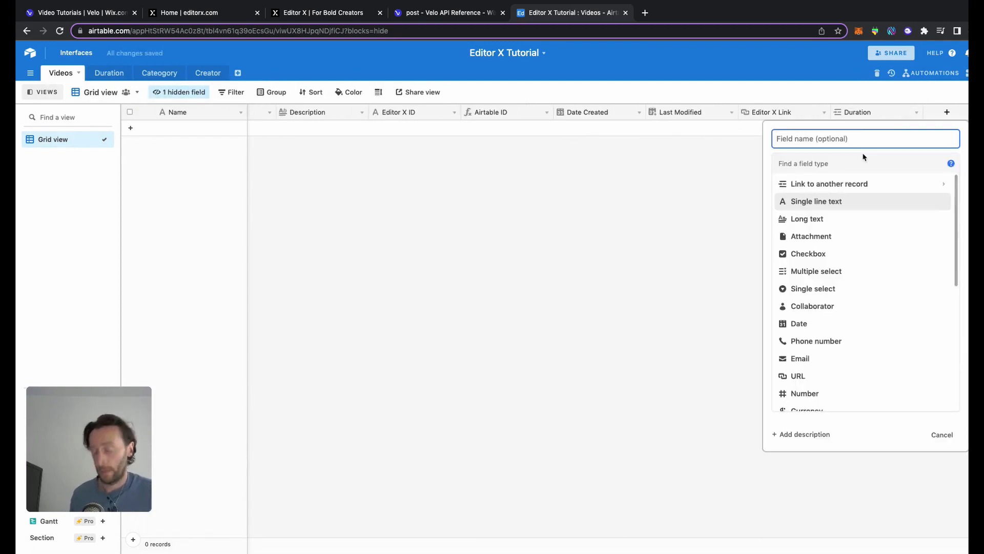
pyautogui.write('Creat')
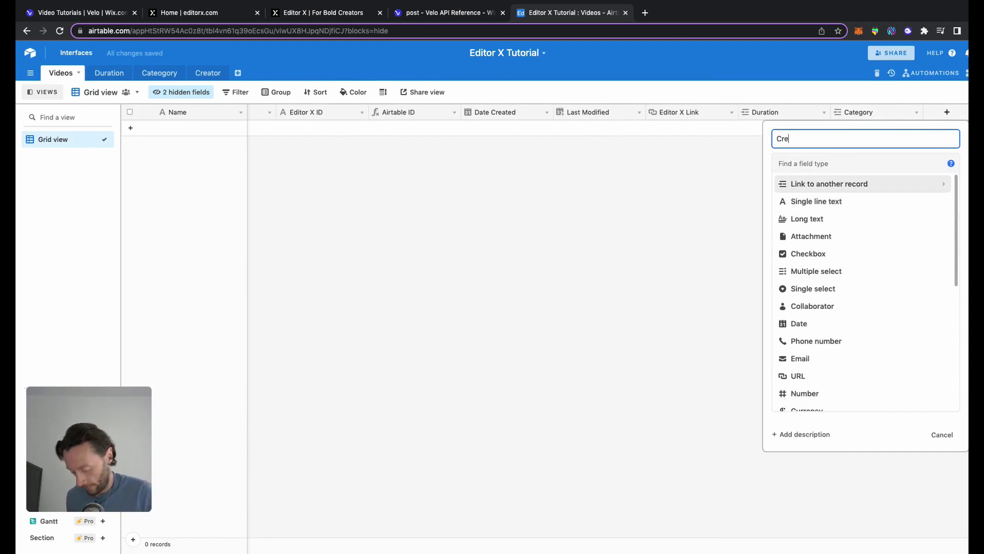
pyautogui.write('or')
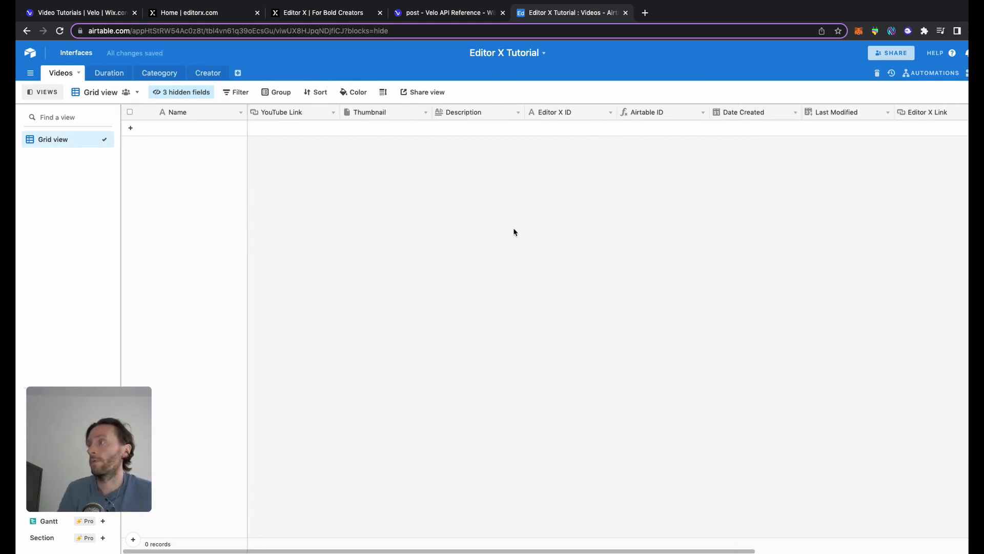
# Add a Videos record and fill its YouTube Link with the share link of YouTube's "How to build data driven pages in Editor X".
pyautogui.click(203, 128)
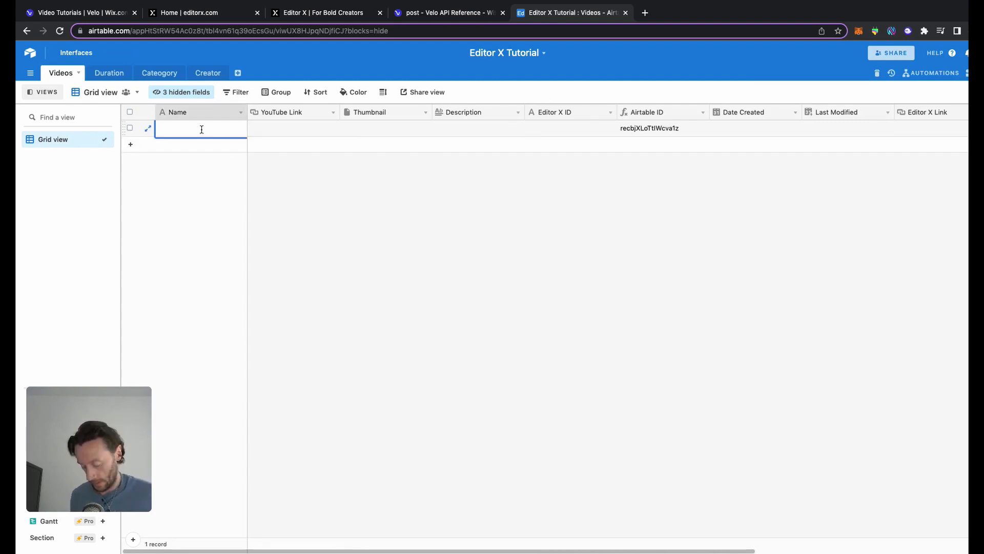
pyautogui.write('Ediotr')
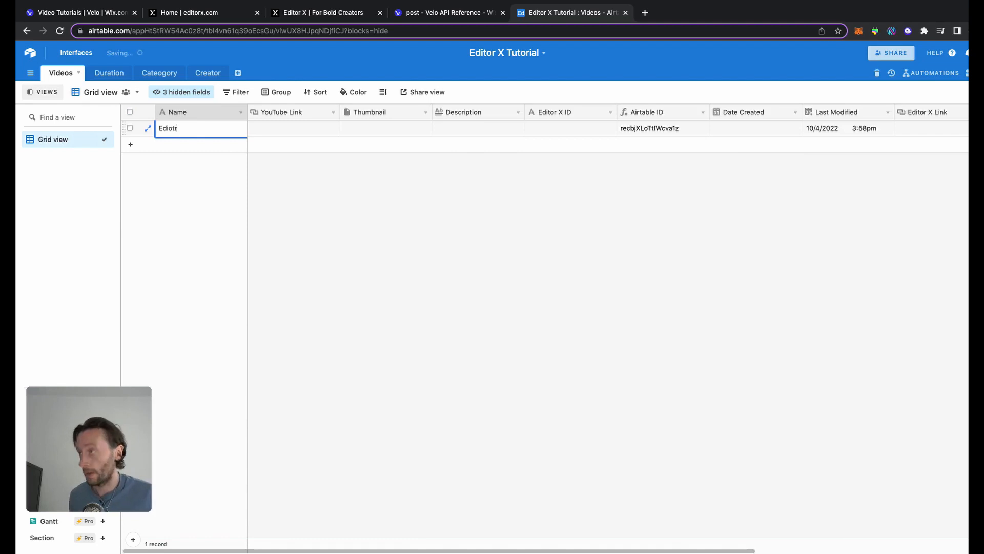
pyautogui.click(645, 13)
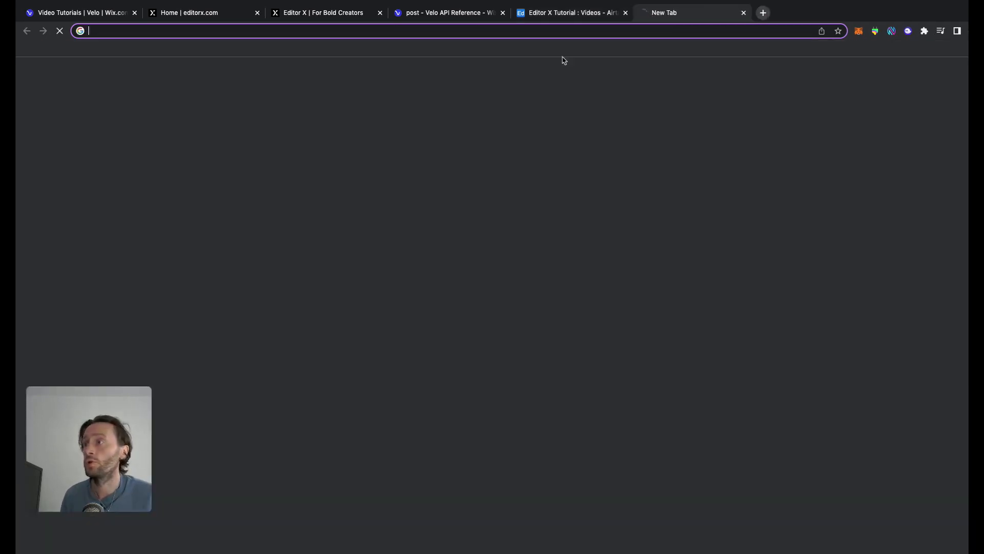
pyautogui.write('youtube')
pyautogui.click(411, 152)
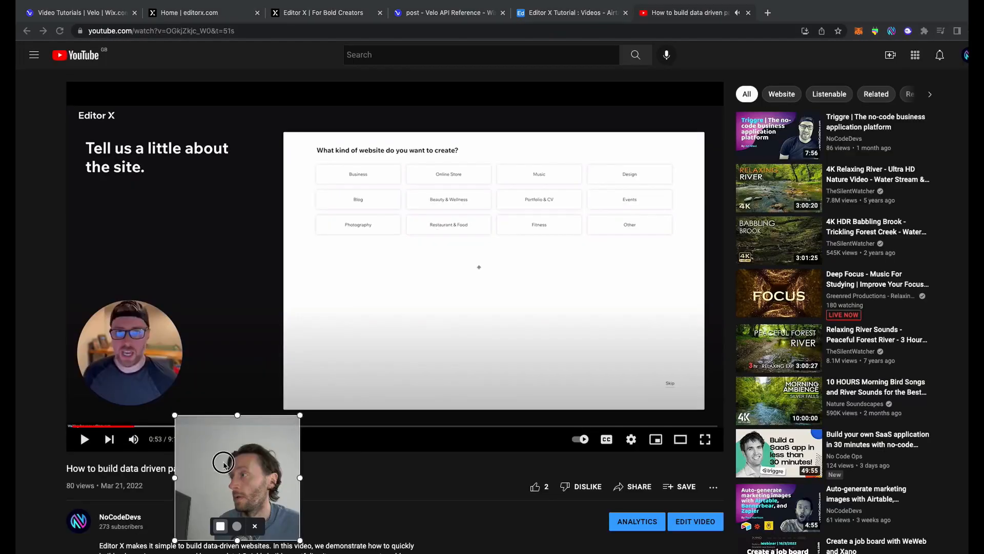
pyautogui.moveTo(223, 463); pyautogui.dragTo(121, 260)
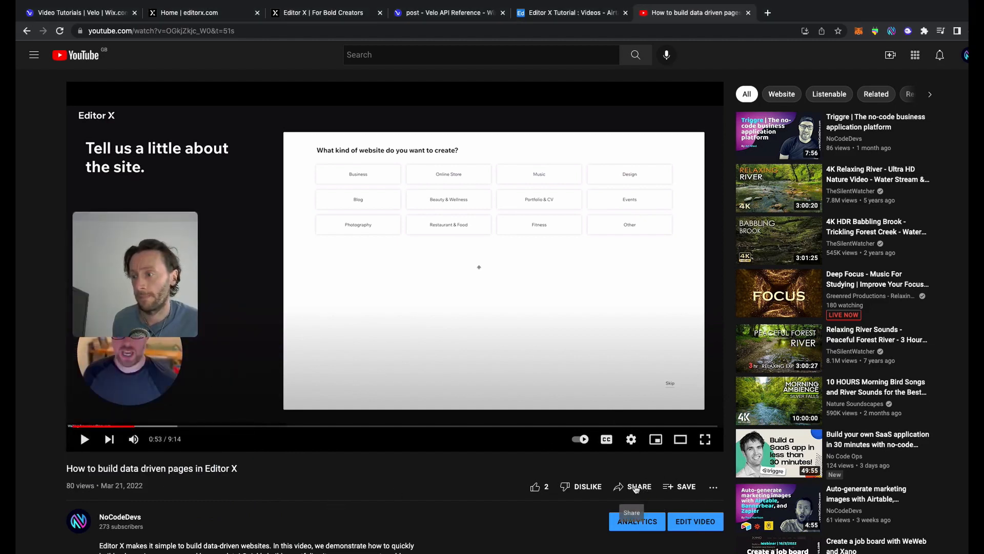
pyautogui.click(636, 487)
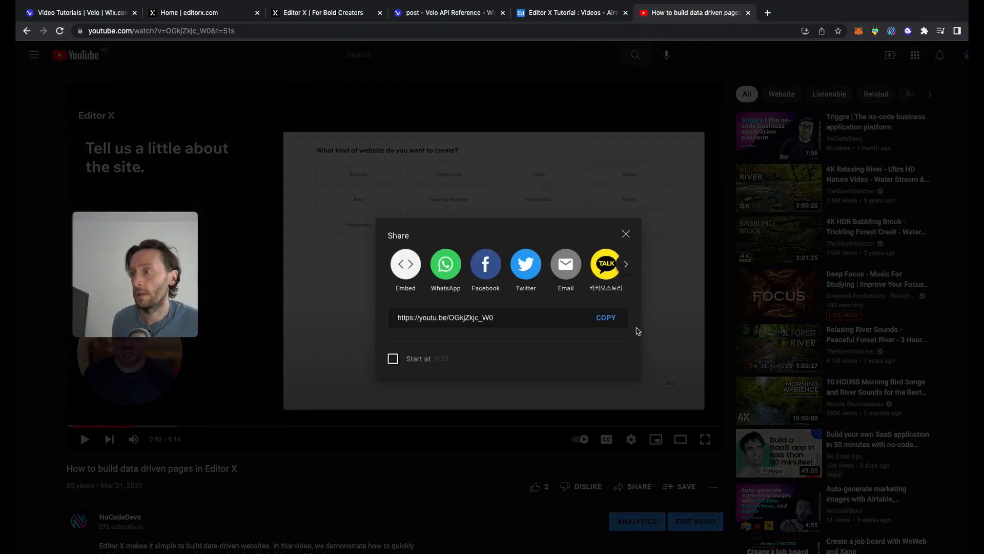
pyautogui.click(607, 318)
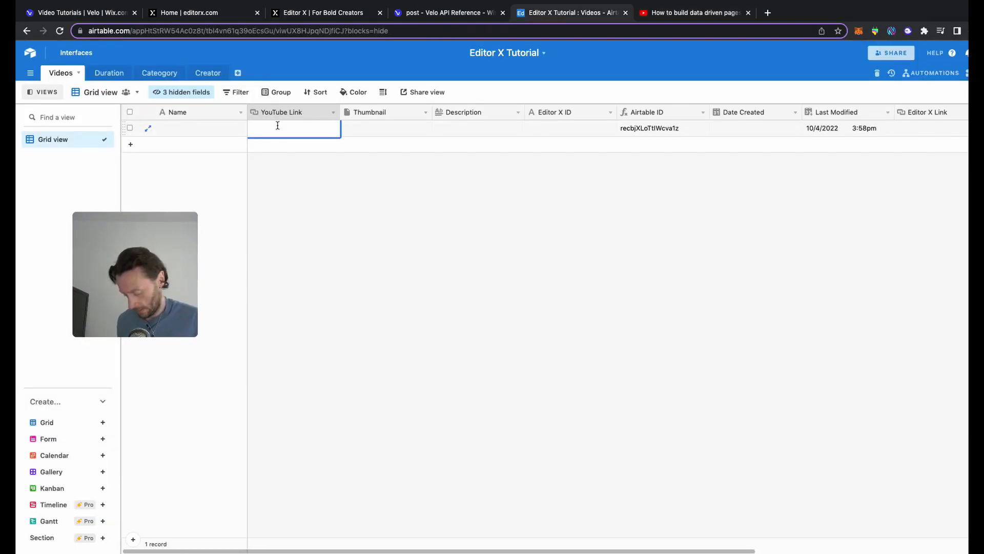
pyautogui.press('super+v')
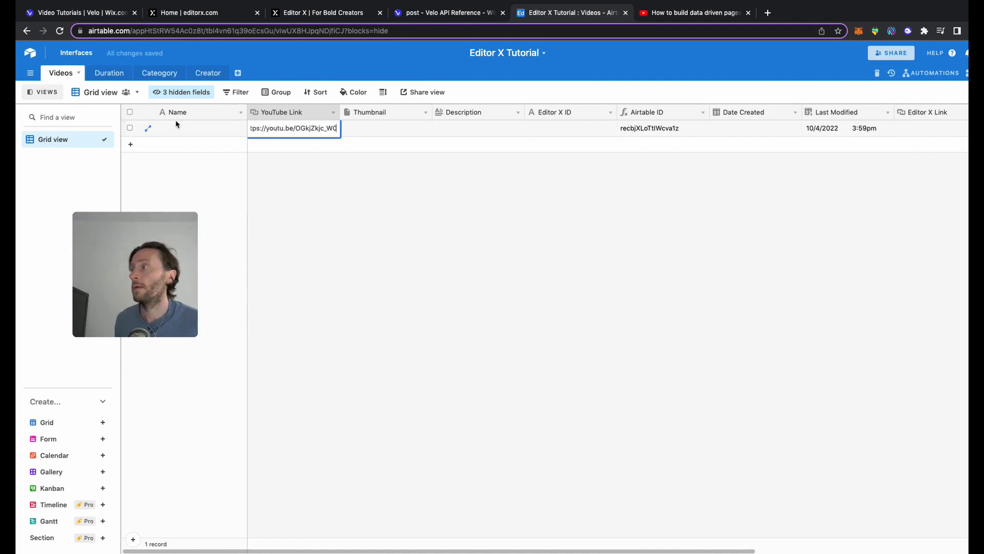
# Name the video record "Creator Dynamic Page With Editor X" and fill in its thumbnail and description.
pyautogui.doubleClick(176, 123)
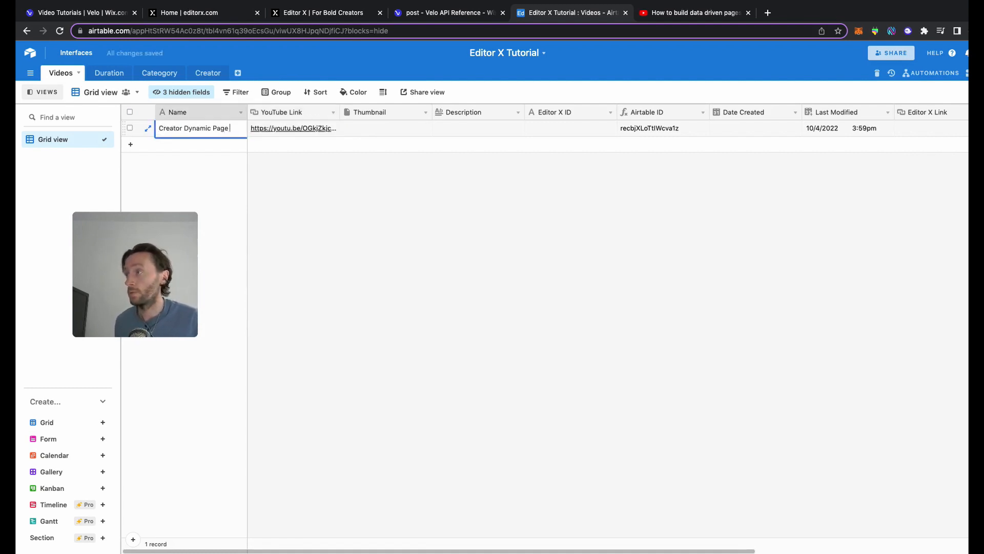
pyautogui.write('Creator Dynamic Page With Edit')
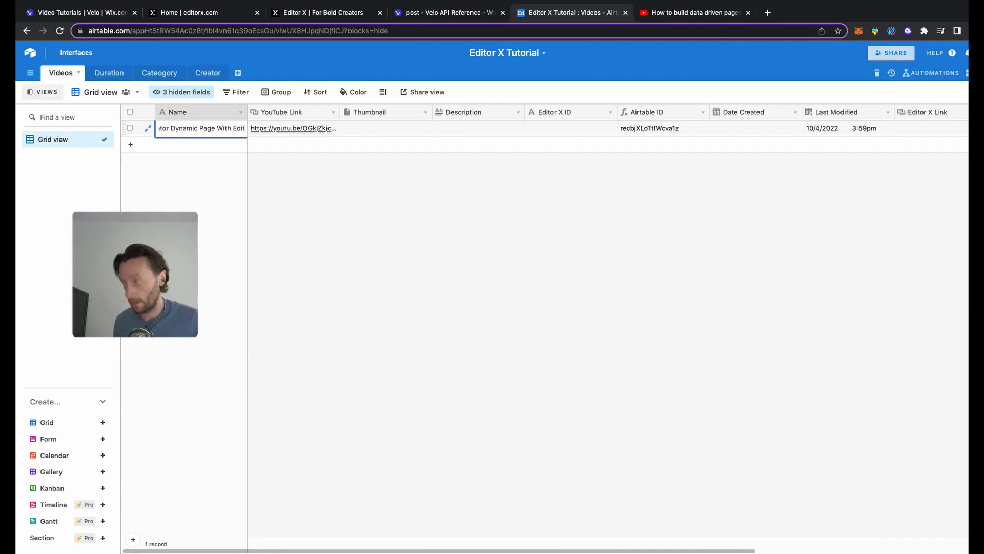
pyautogui.write('or X')
pyautogui.click(379, 129)
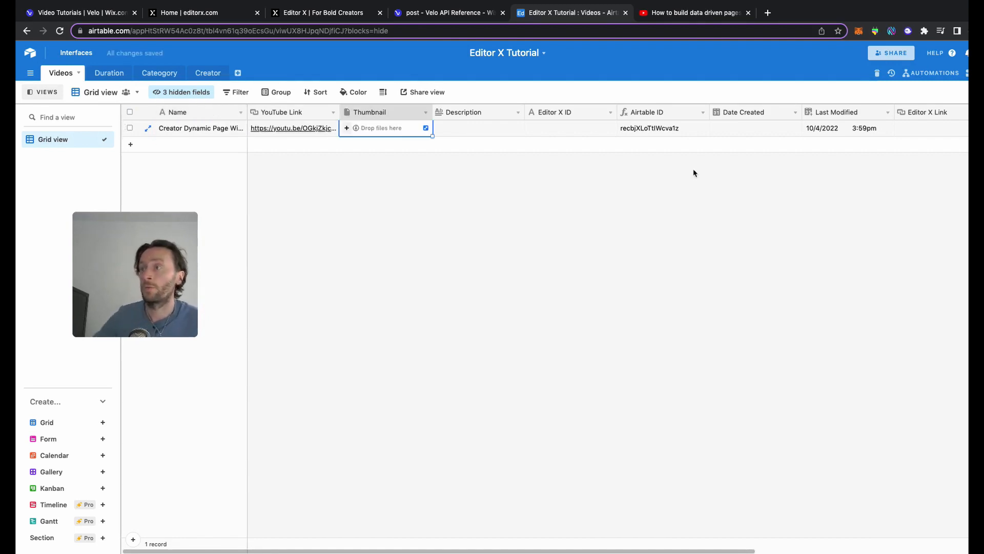
pyautogui.click(605, 174)
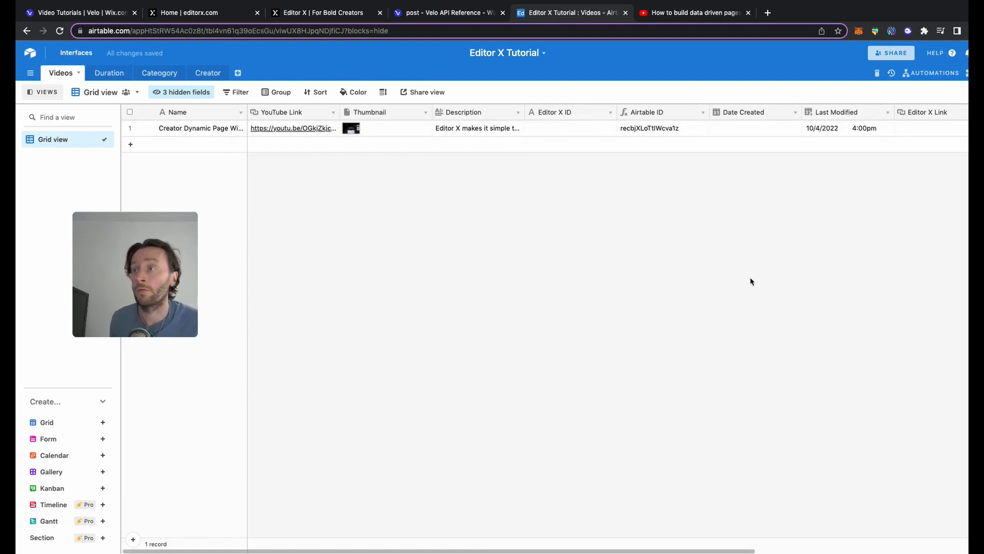
# Link the video record to the Short duration and the Tips & Tricks category.
pyautogui.doubleClick(755, 132)
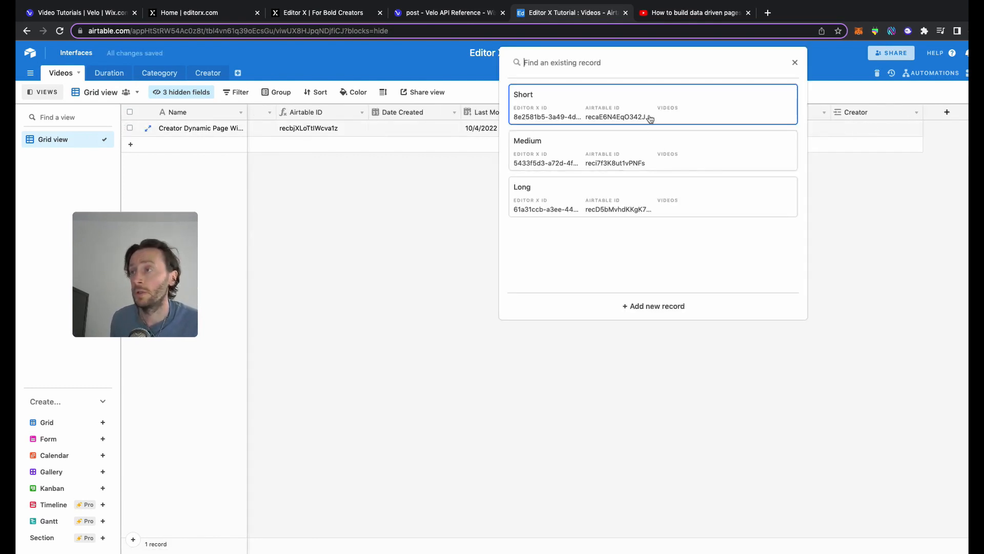
pyautogui.click(650, 119)
pyautogui.click(804, 133)
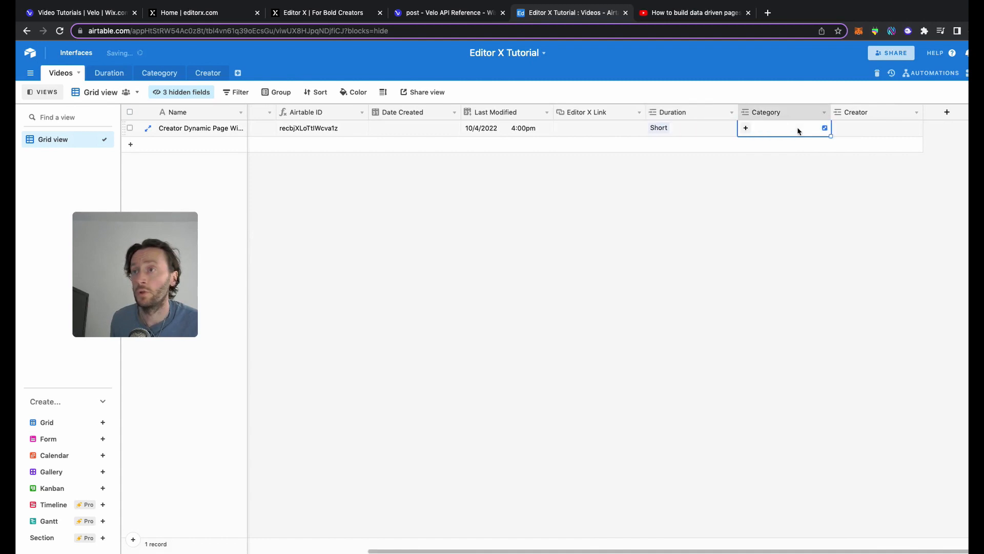
pyautogui.click(747, 128)
pyautogui.click(747, 122)
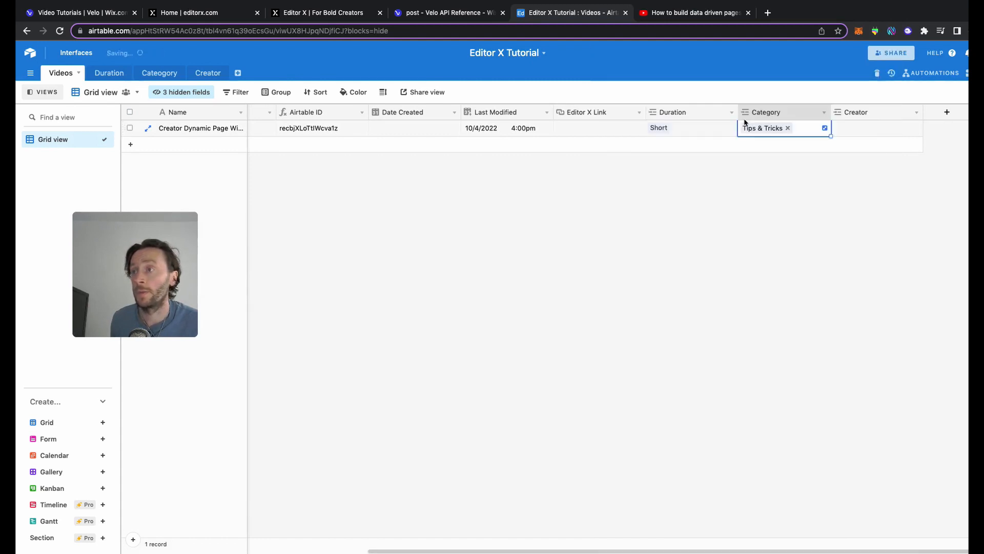
# Link the video record's Creator field to the second creator listed.
pyautogui.click(848, 128)
pyautogui.click(837, 130)
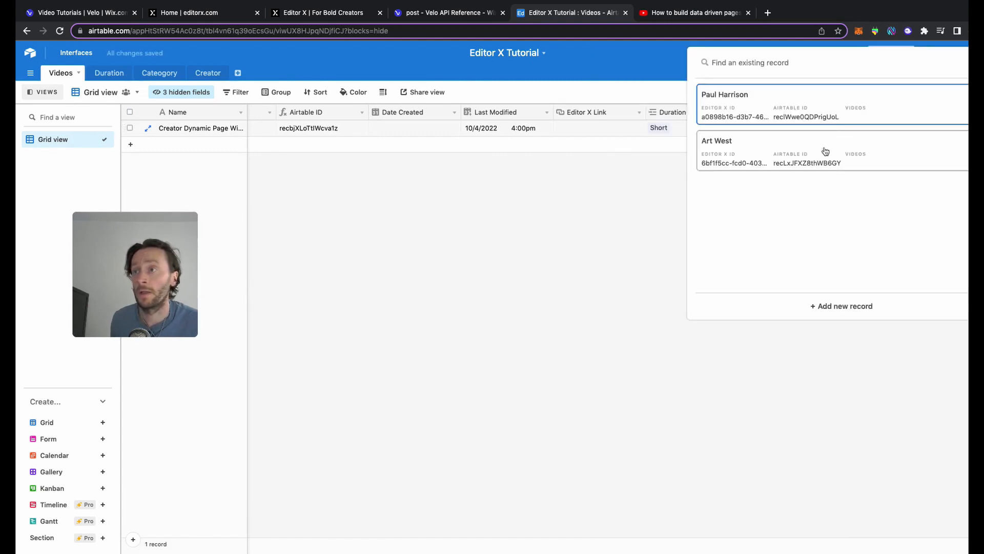
pyautogui.click(825, 154)
pyautogui.hscroll(-10, 524, 420)
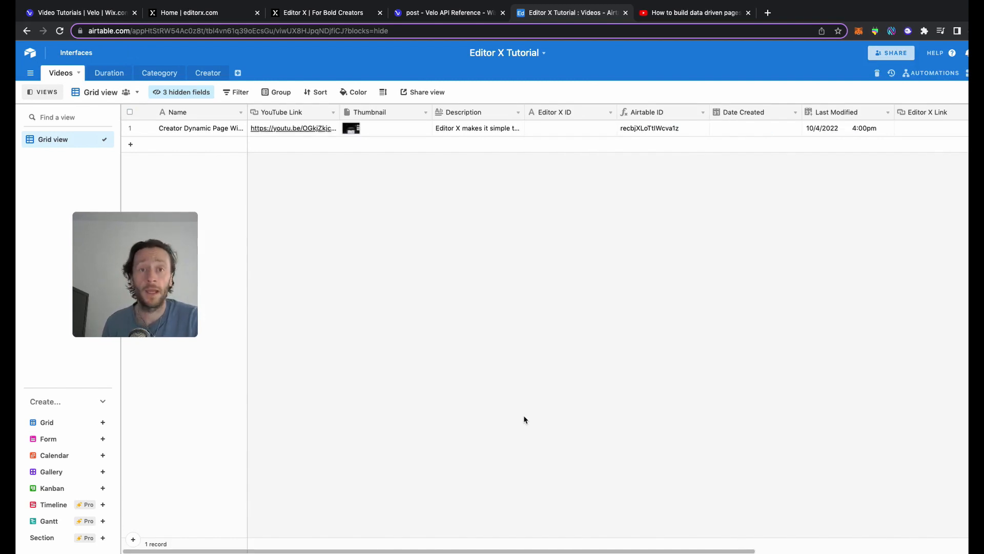